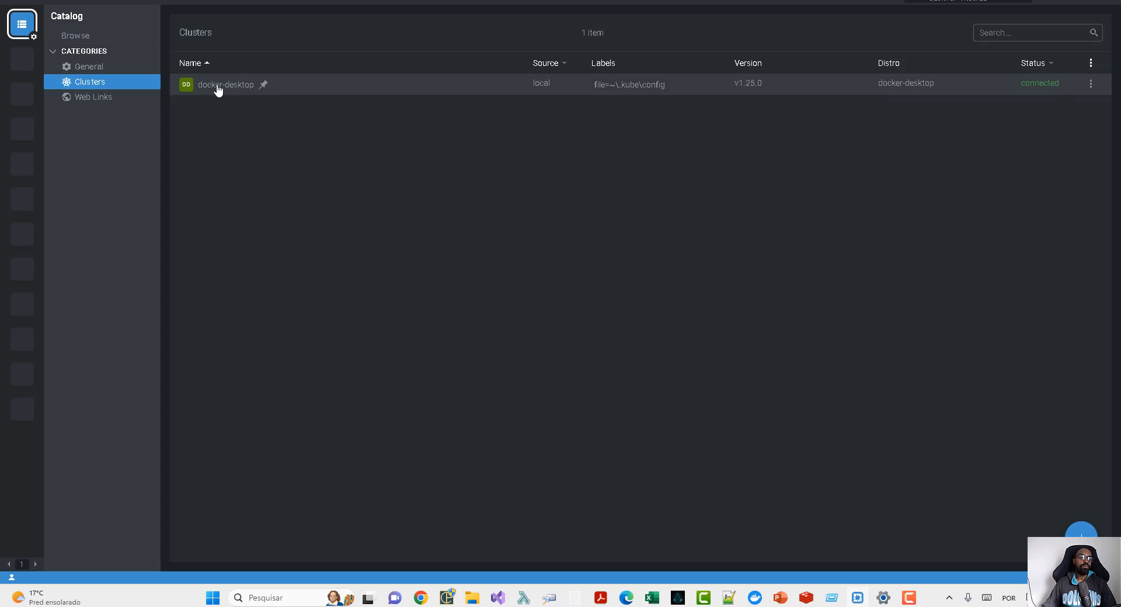
- Open the docker-desktop cluster and examine its node's details, including capacity, allocatable resources and pods
left_click(218, 89)
left_click(132, 56)
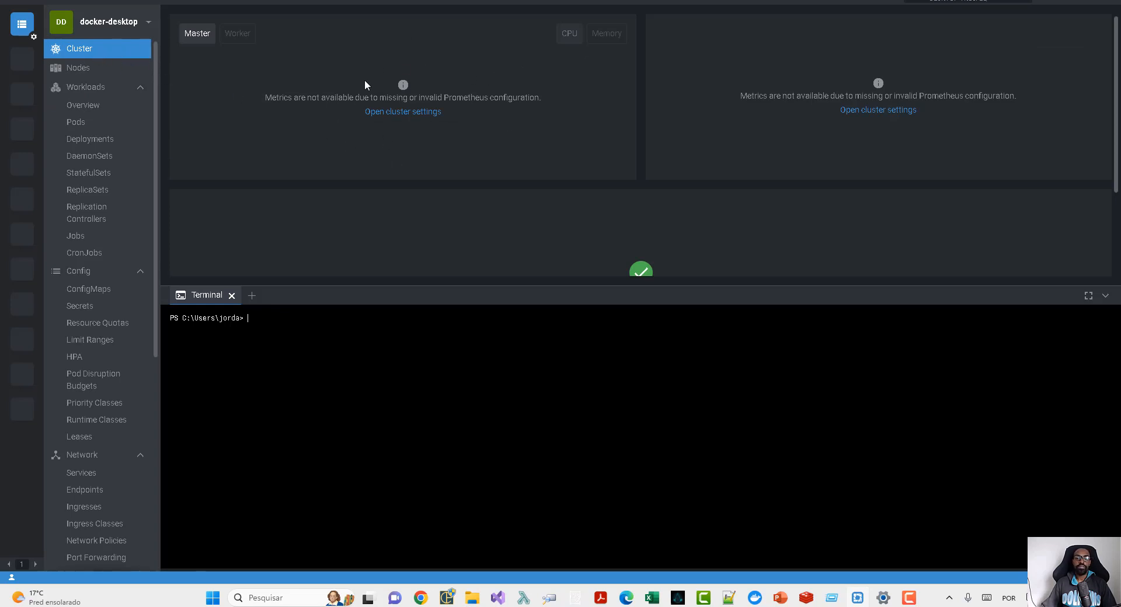
left_click(117, 73)
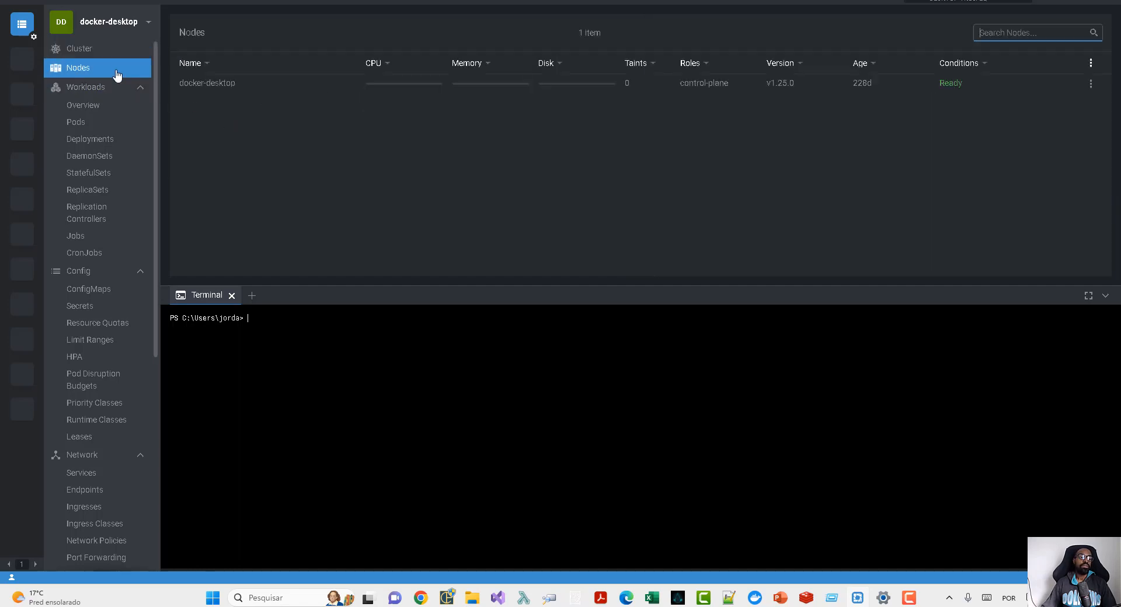
left_click(230, 86)
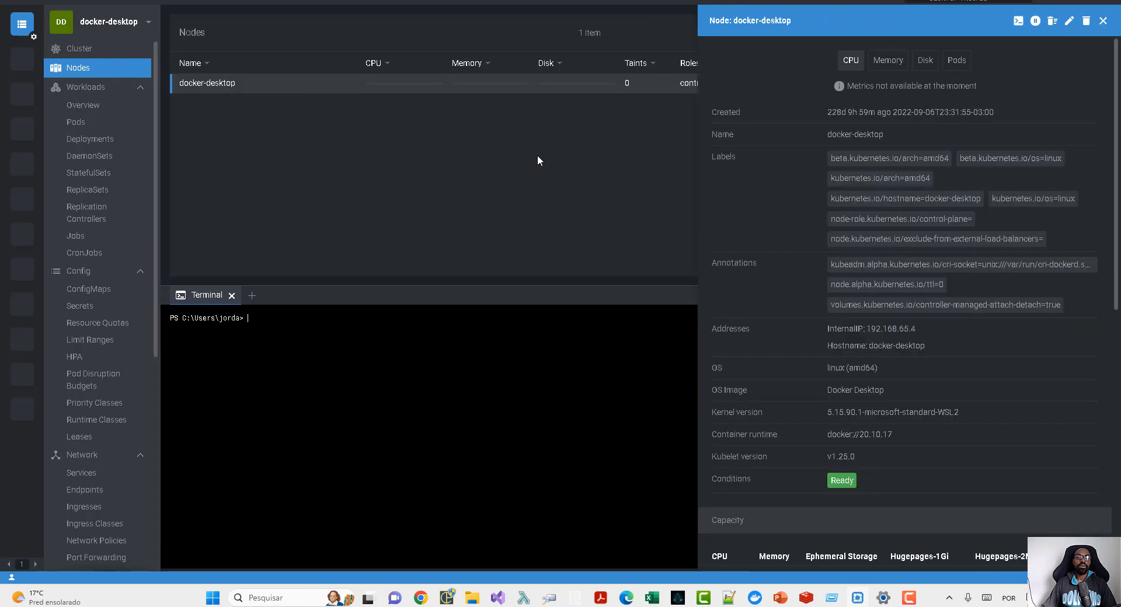
scroll(991, 274, "down", 1)
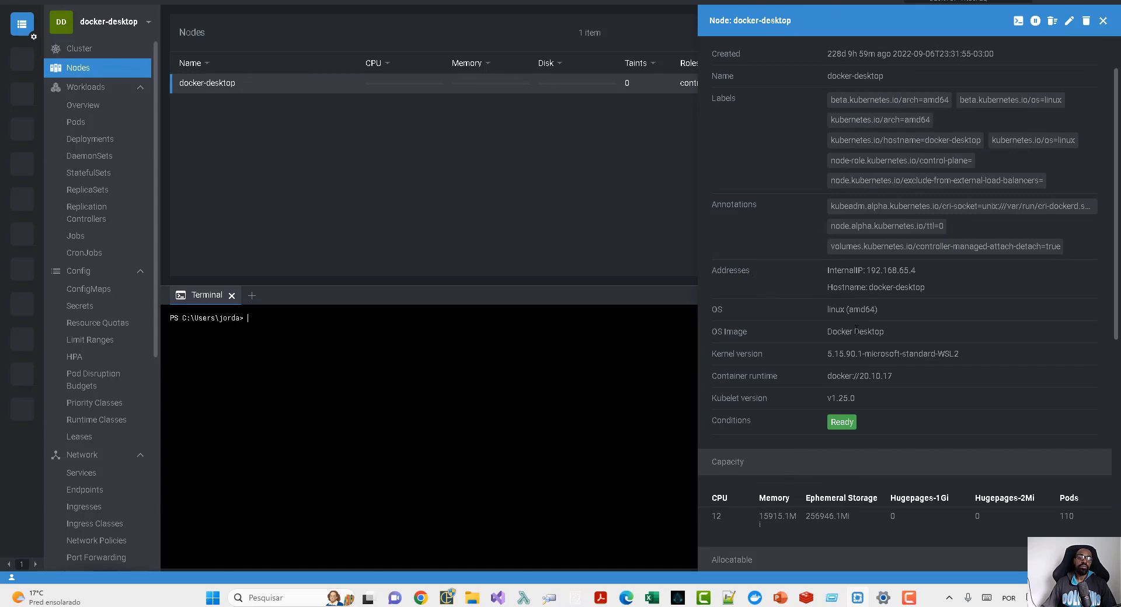
scroll(856, 329, "down", 7)
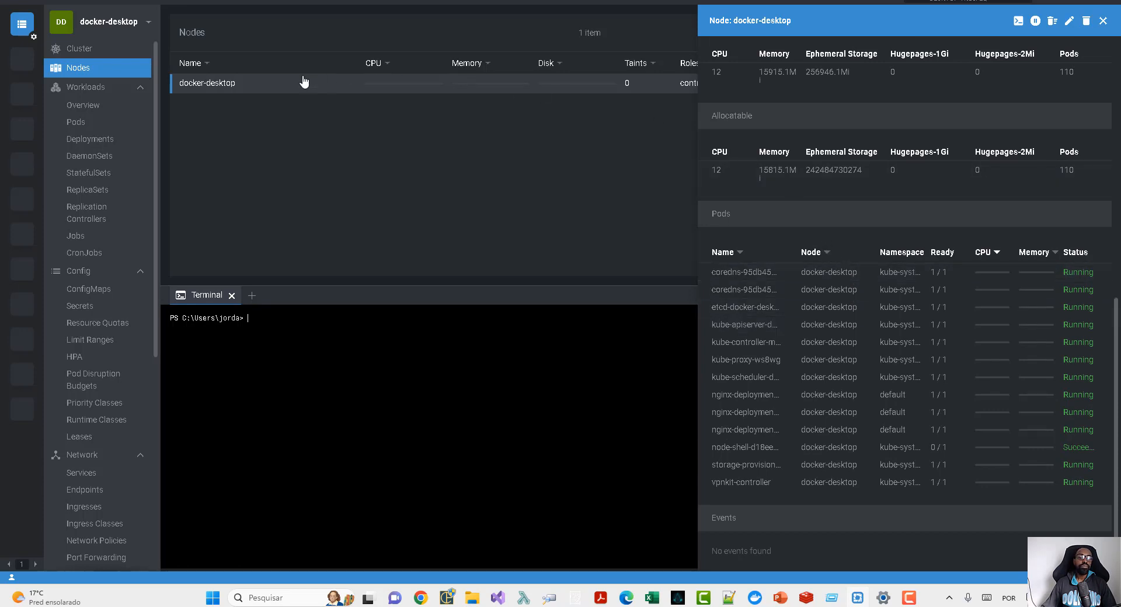
- Show the workloads overview of the cluster and close the terminal session
left_click(94, 107)
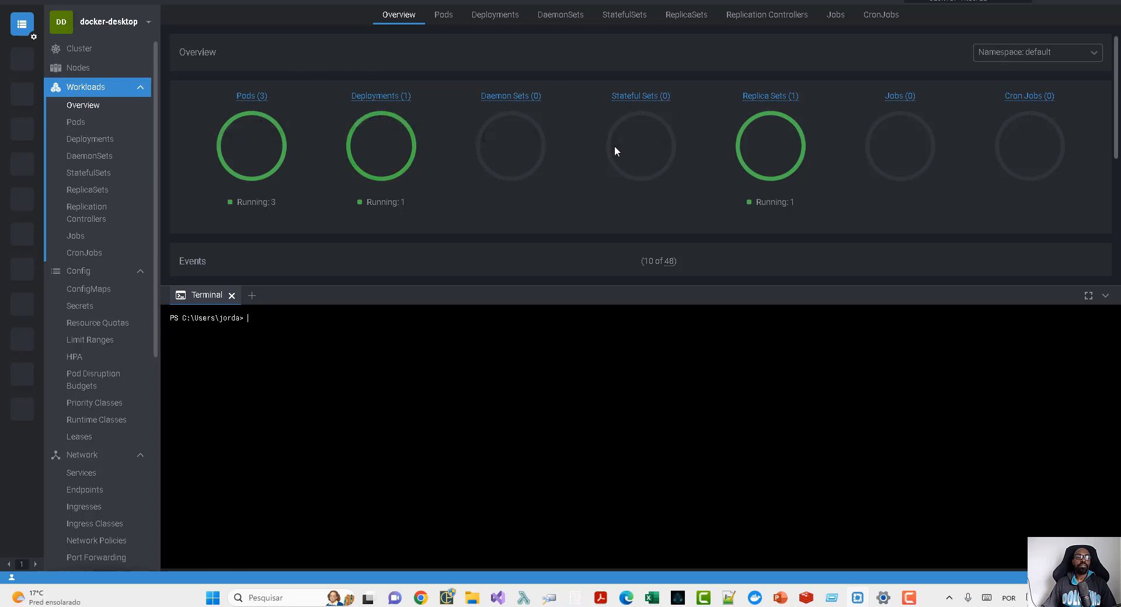
left_click(231, 295)
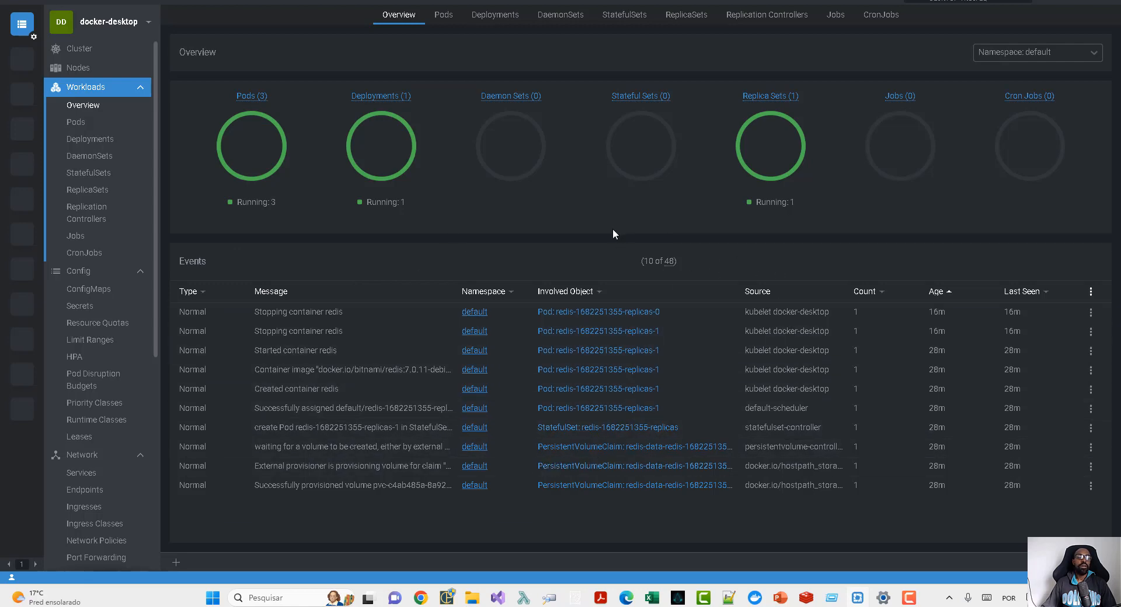
- List the pods, check the available namespaces, and examine the details of the first nginx-deployment pod, including its container and volumes
left_click(94, 127)
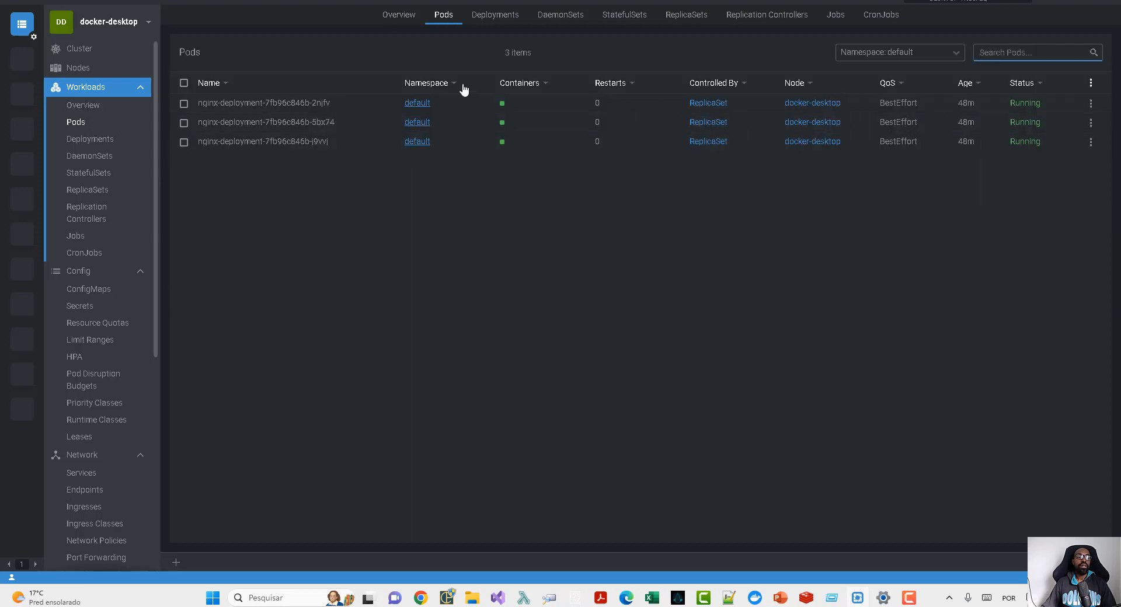
left_click(929, 52)
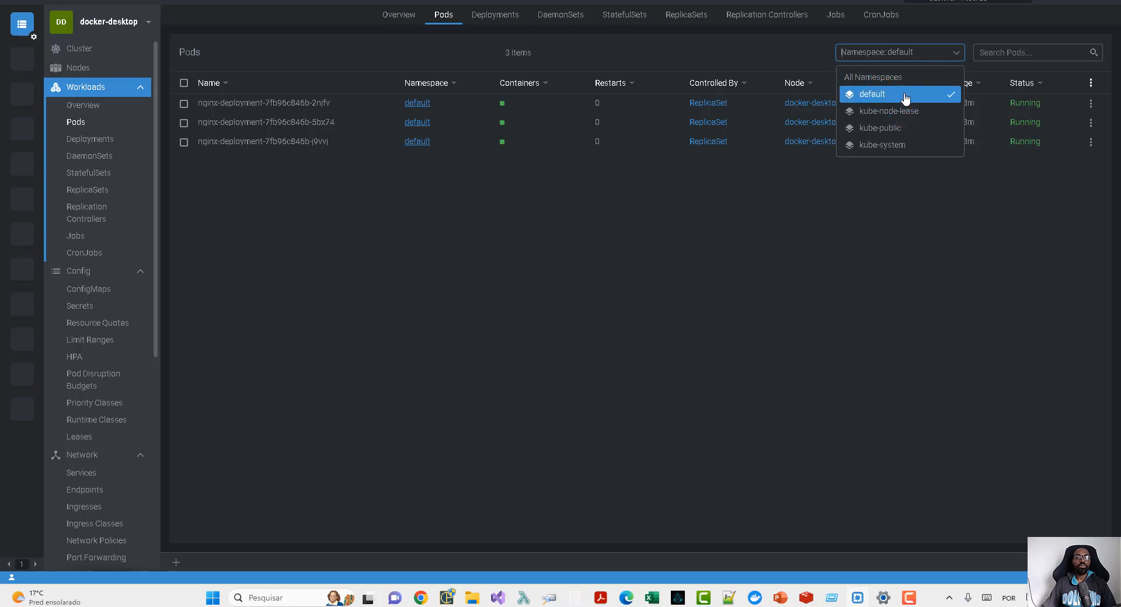
left_click(304, 105)
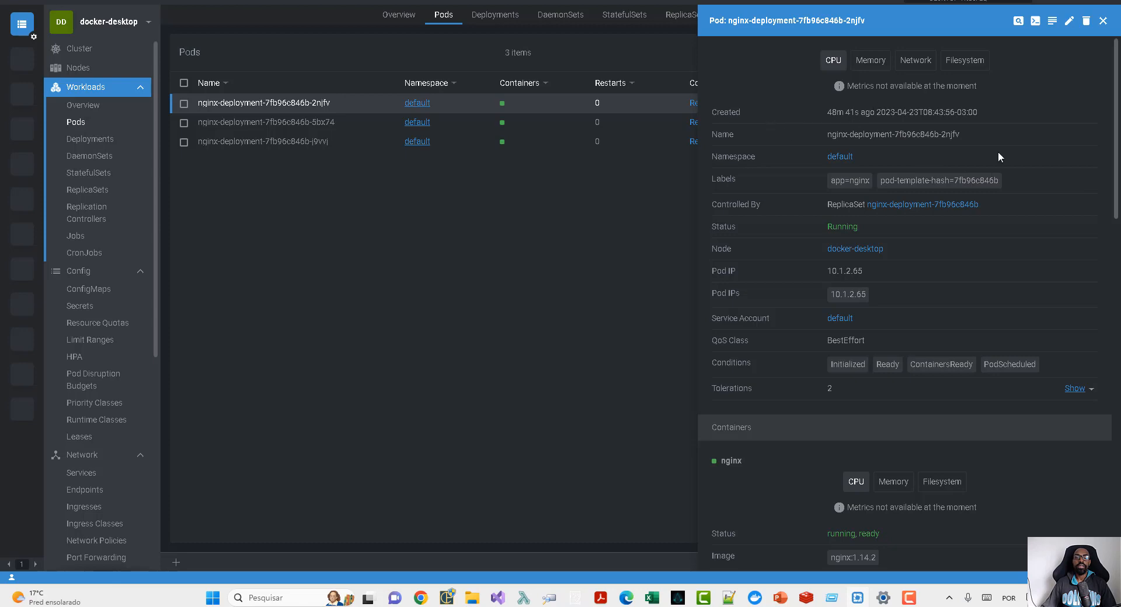
scroll(898, 250, "down", 2)
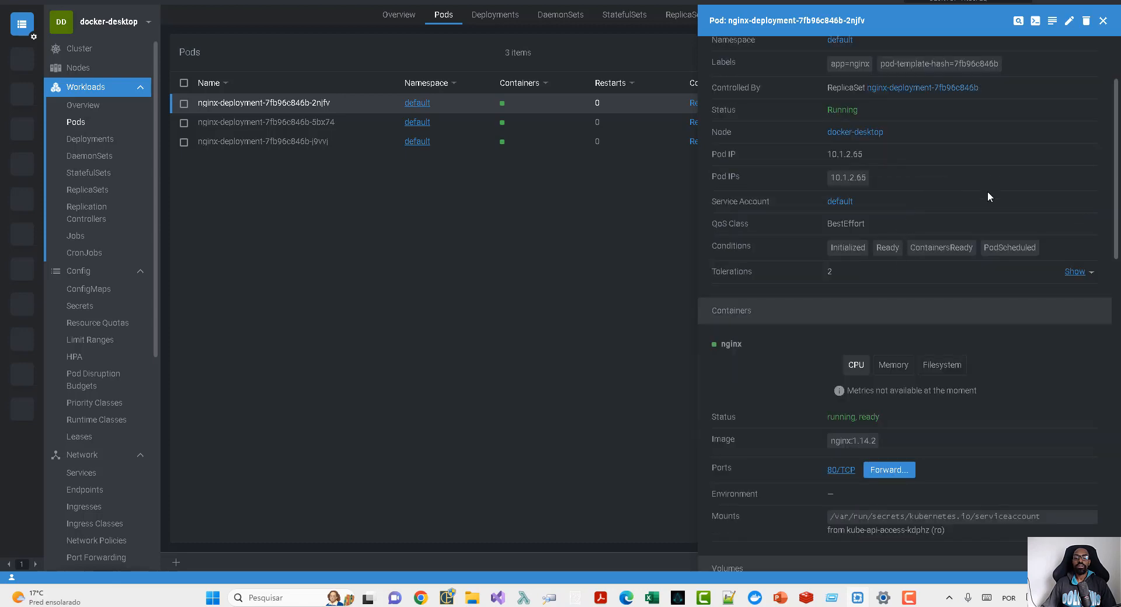
scroll(988, 196, "down", 2)
scroll(810, 173, "down", 4)
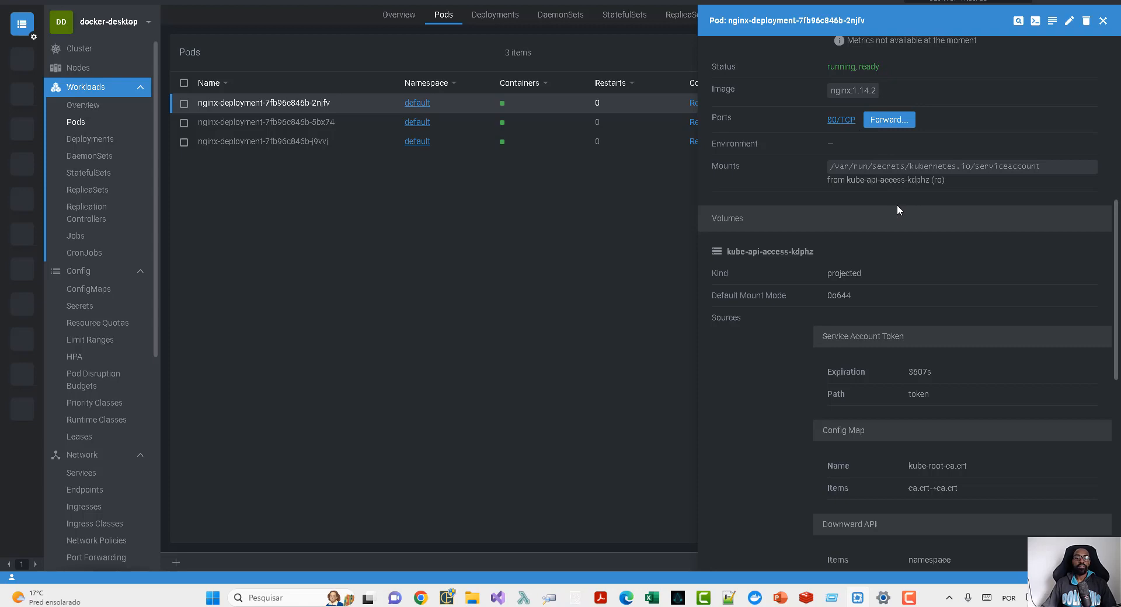
scroll(889, 224, "up", 7)
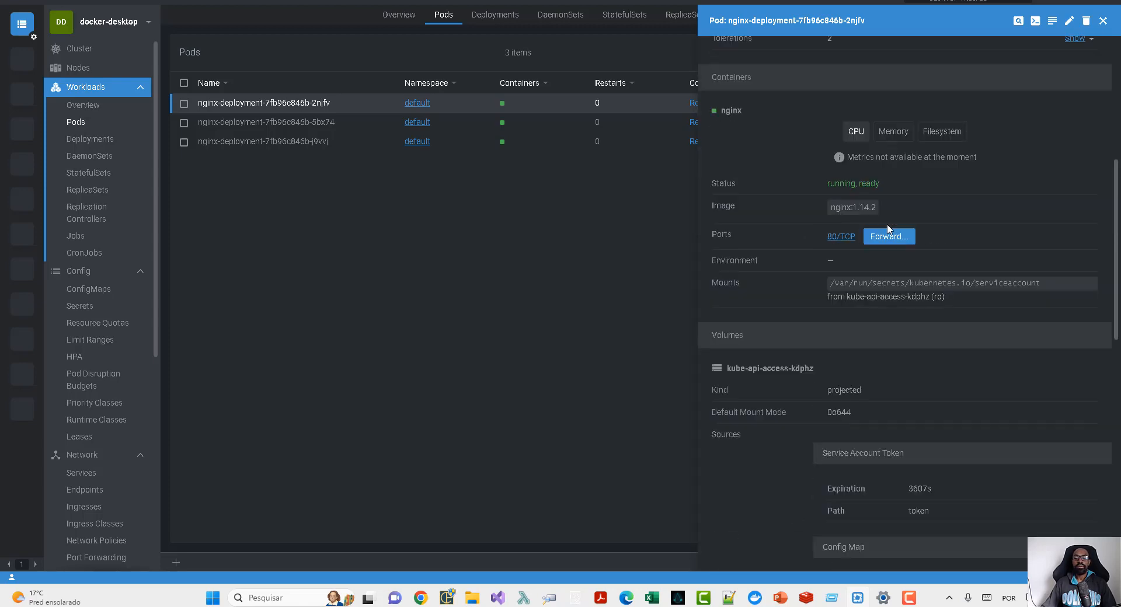
scroll(890, 228, "up", 1)
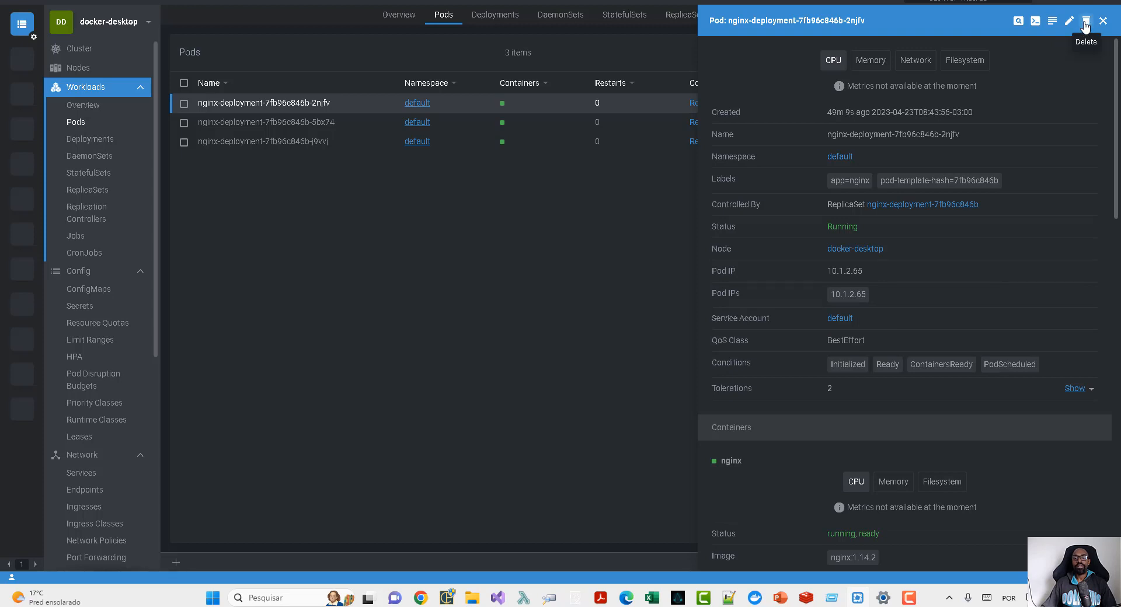
left_click(504, 208)
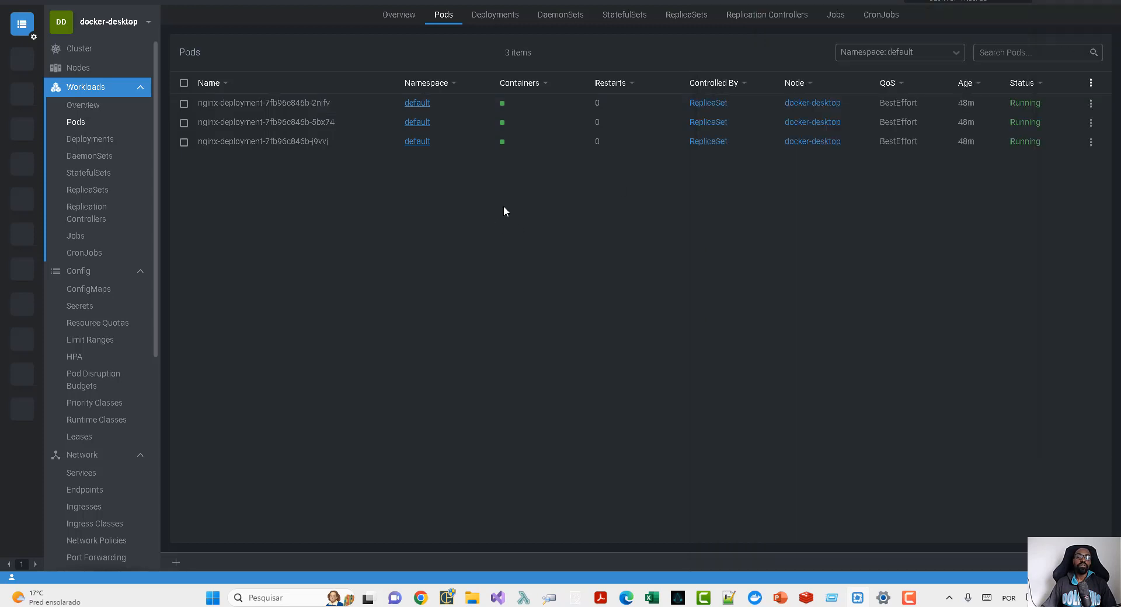
- Scale the nginx-deployment deployment to 5 replicas
left_click(114, 141)
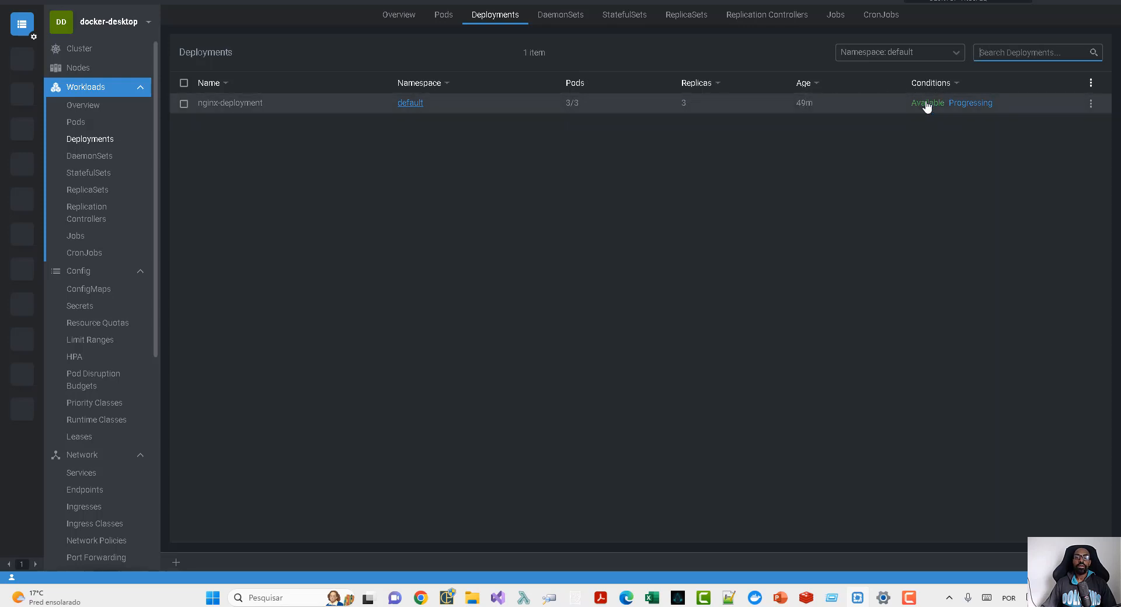
left_click(1091, 104)
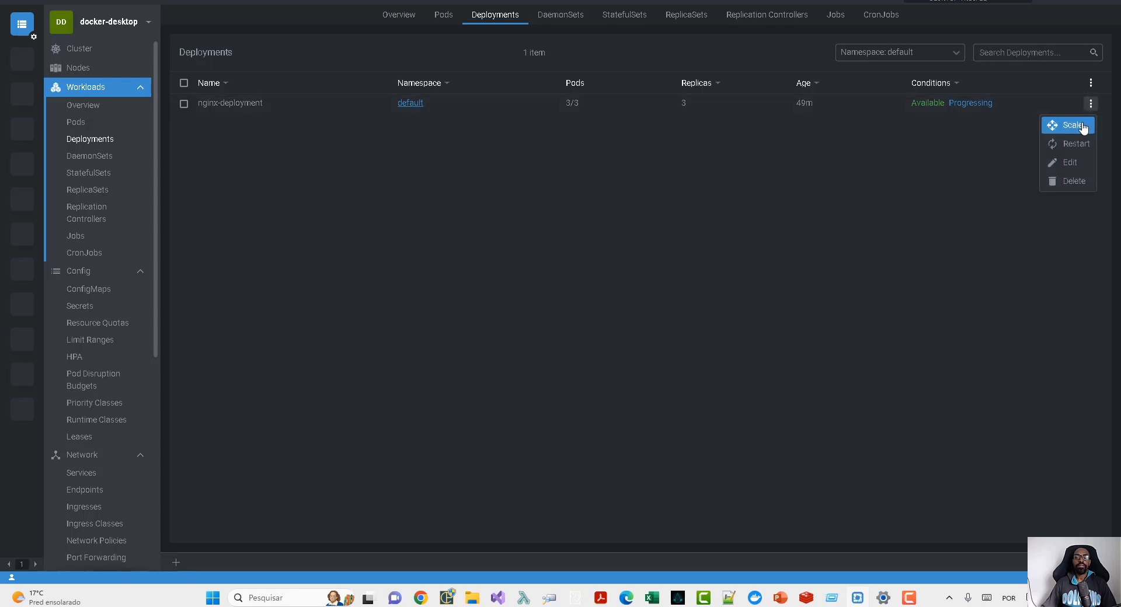
left_click(1072, 125)
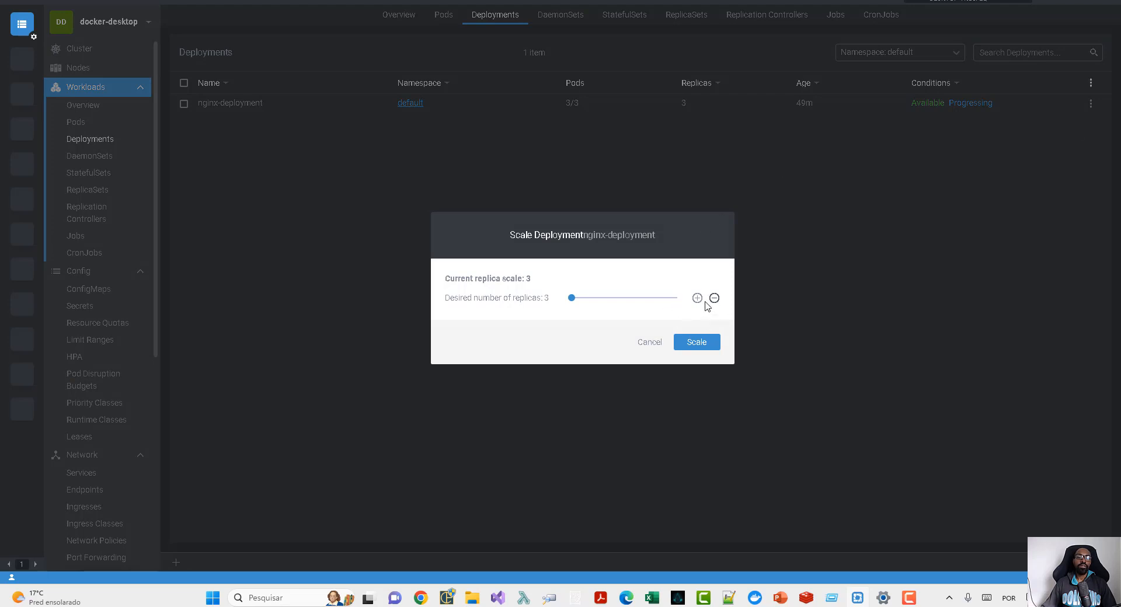
left_click(703, 345)
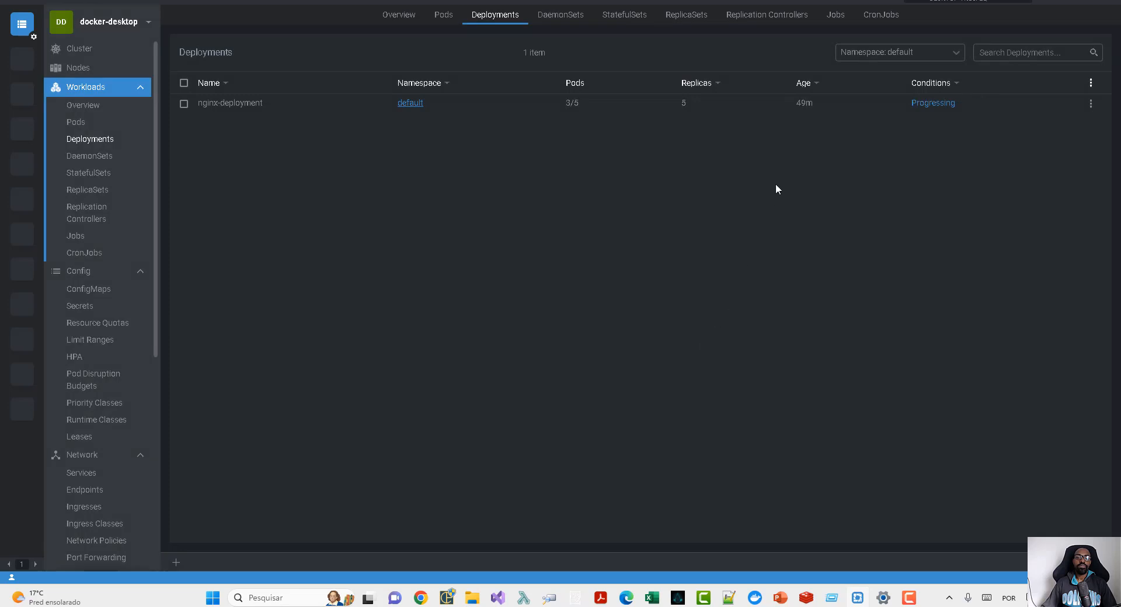
- Check the pods of the scaled deployment and review the actions available for nginx-deployment
left_click(89, 124)
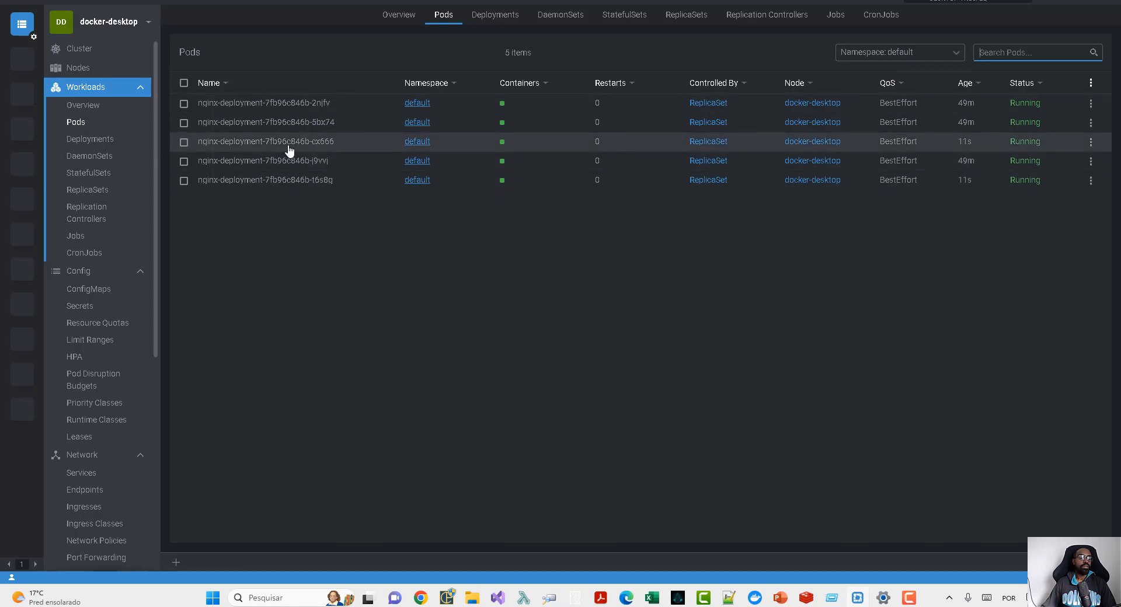
left_click(90, 142)
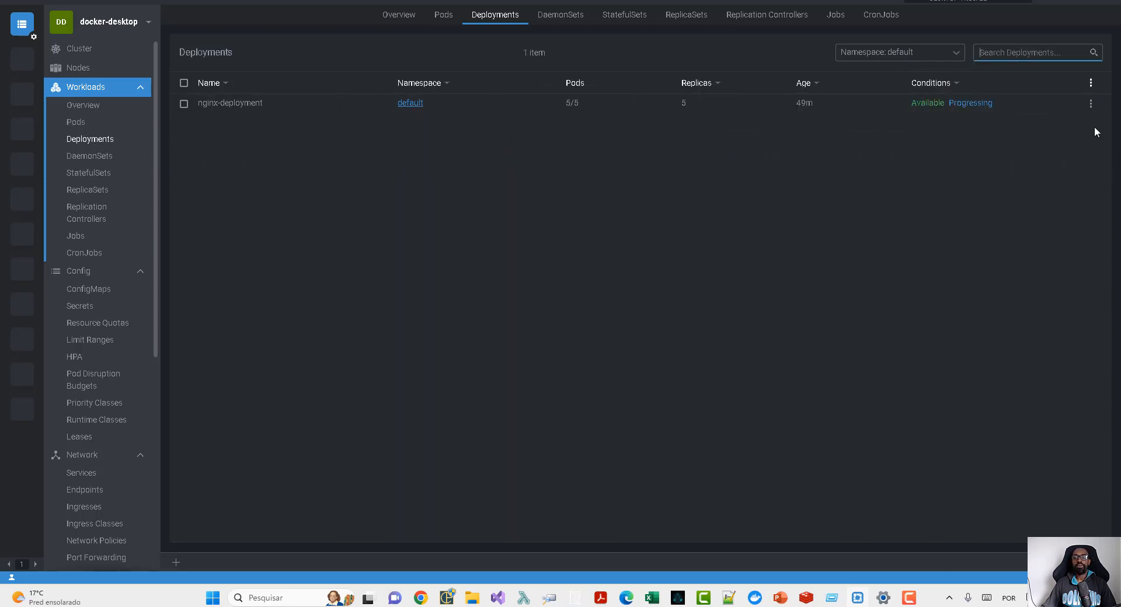
left_click(1091, 104)
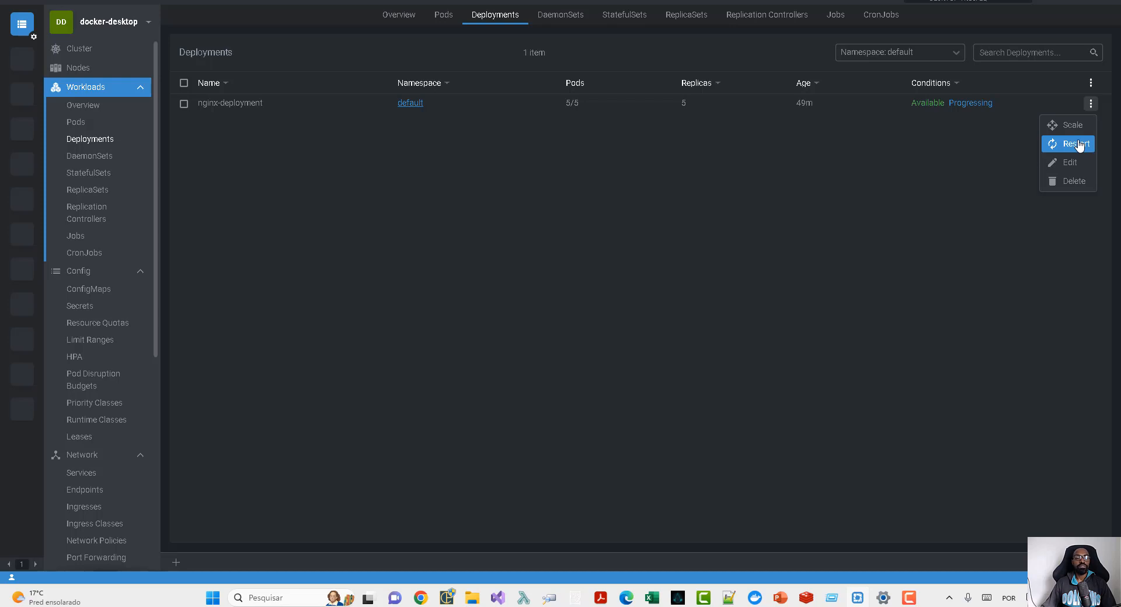
- Look through the DaemonSets, StatefulSets, ReplicaSets, Jobs and CronJobs of the cluster
left_click(105, 163)
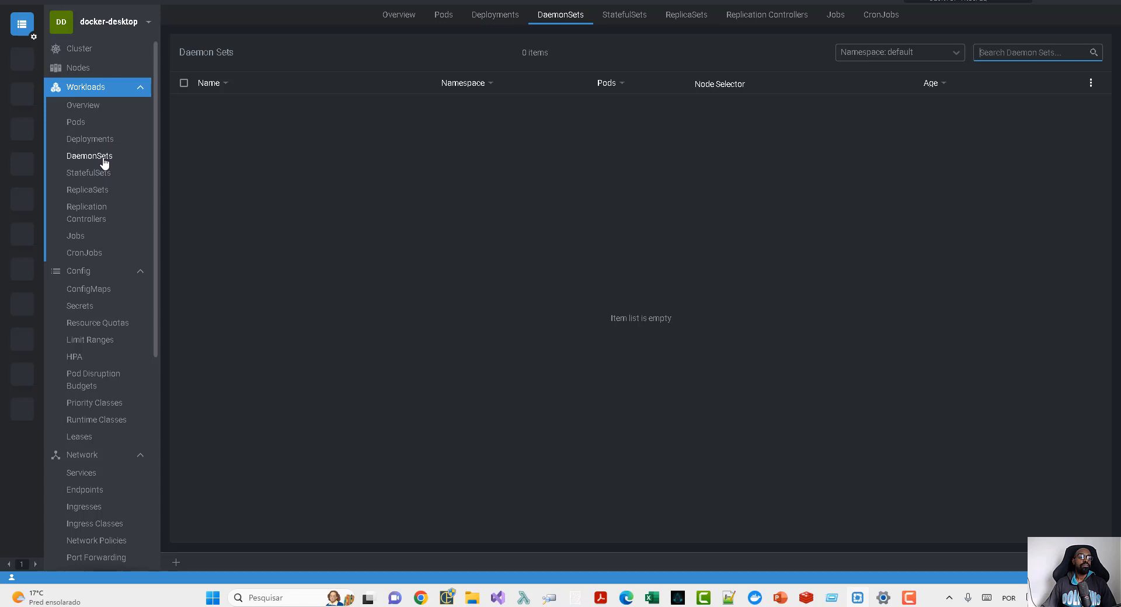
left_click(98, 175)
left_click(91, 192)
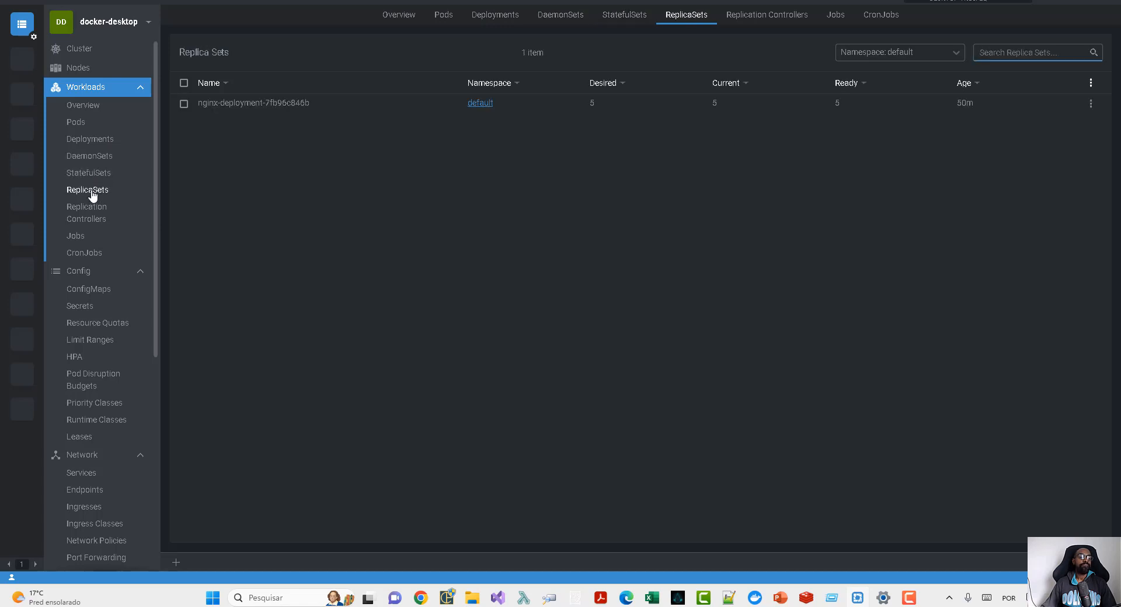
left_click(81, 239)
left_click(92, 252)
- View the ConfigMaps of the cluster and the namespaces available for filtering them
scroll(90, 255, "down", 1)
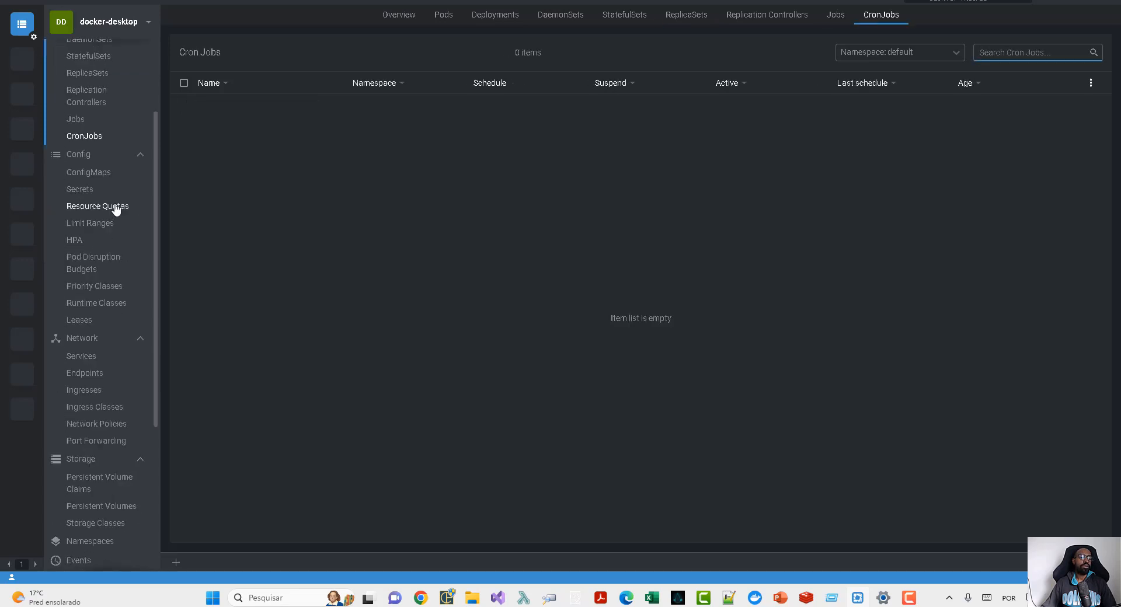
left_click(107, 175)
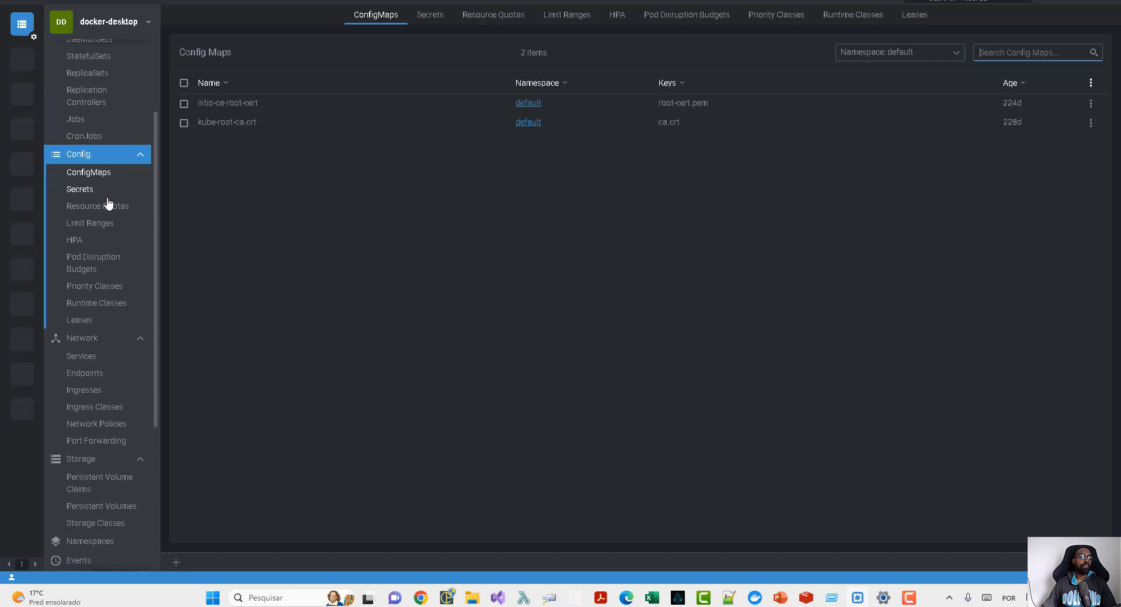
left_click(915, 51)
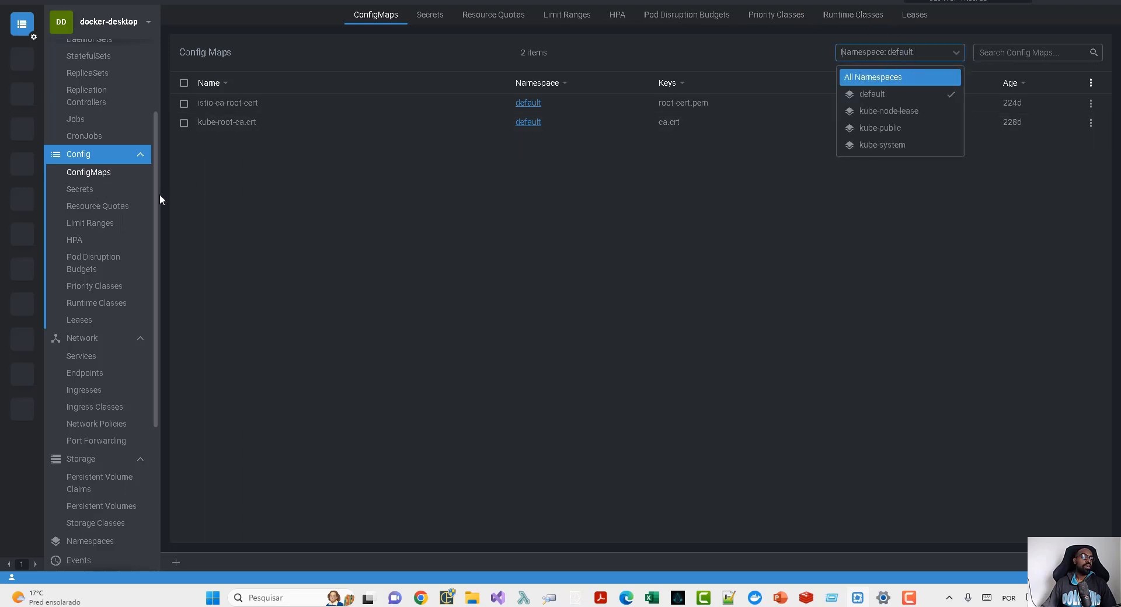
- Open the Secrets list, look at the form for creating a secret, and dismiss it without creating one
left_click(92, 192)
left_click(91, 192)
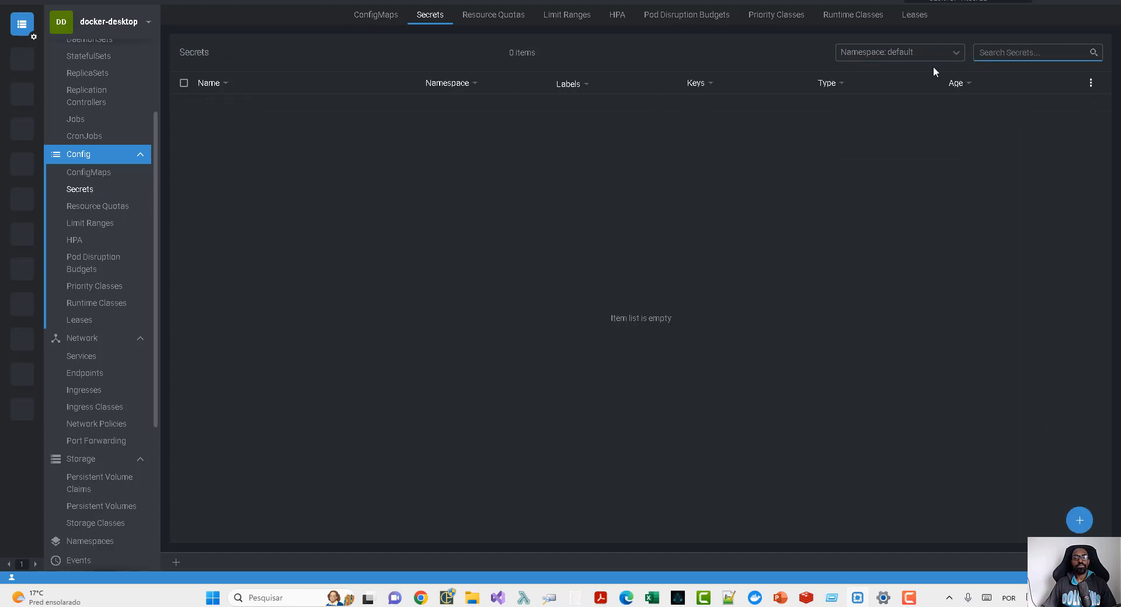
left_click(1078, 518)
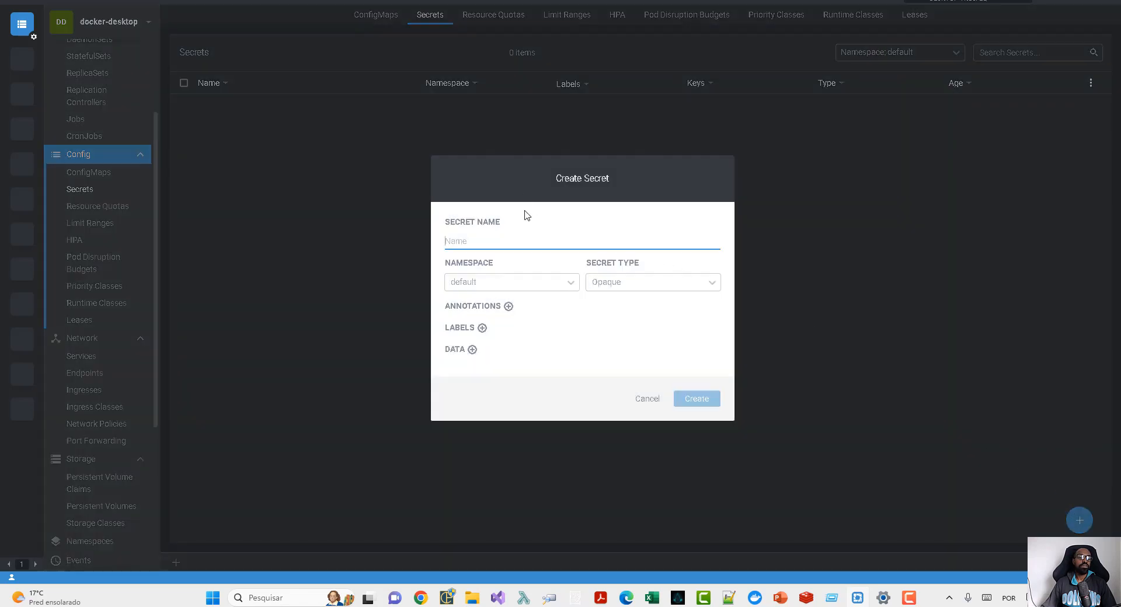
left_click(649, 401)
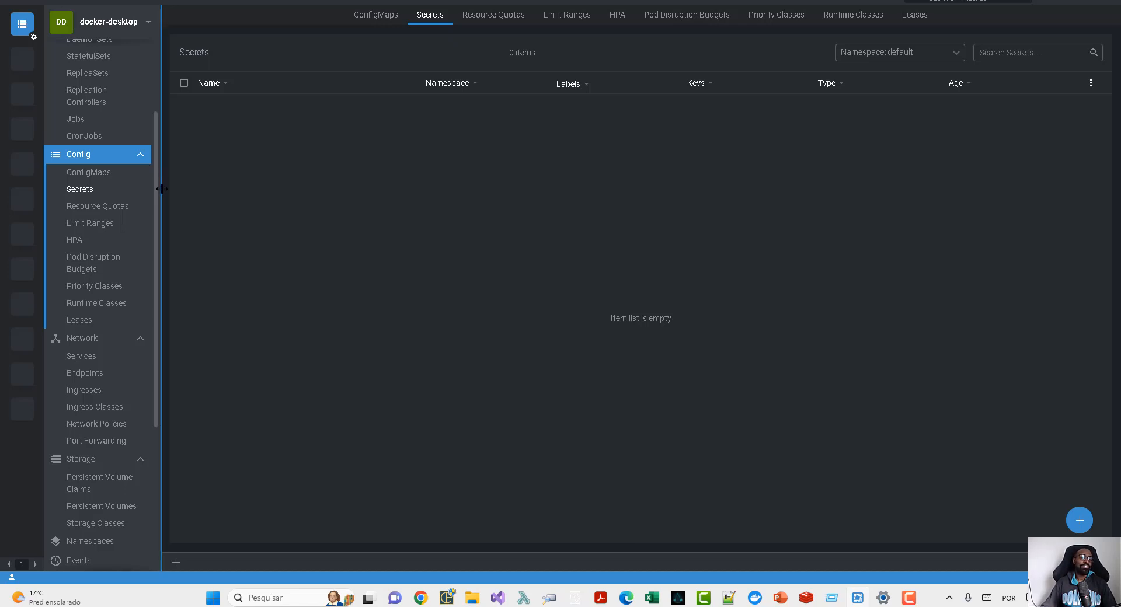
- Look through the cluster's Priority Classes, Runtime Classes and Horizontal Pod Autoscalers
left_click(110, 288)
left_click(113, 304)
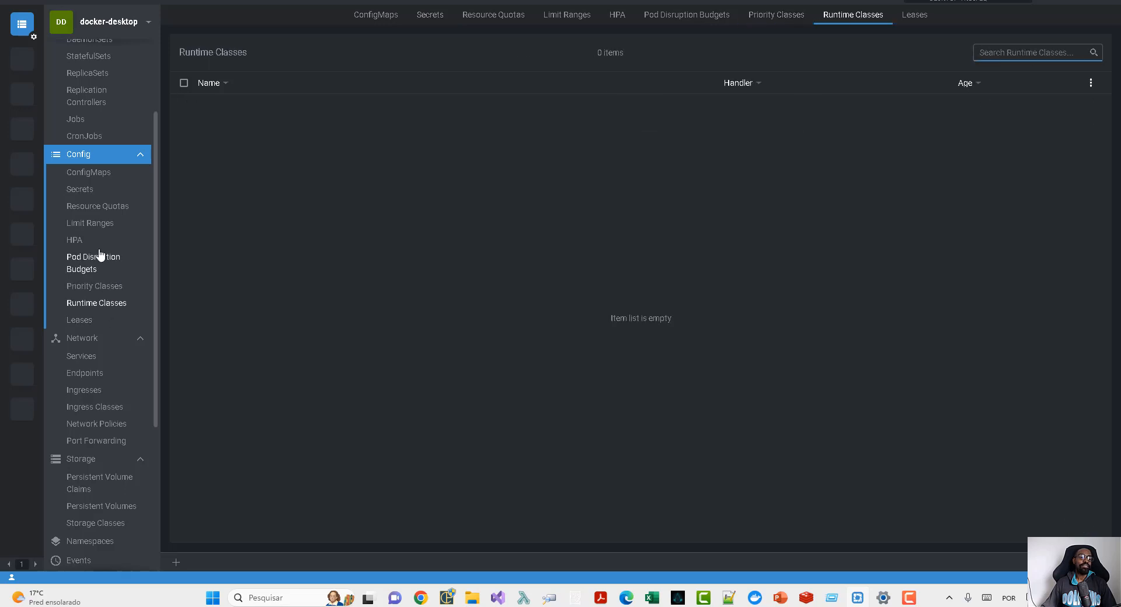
left_click(80, 243)
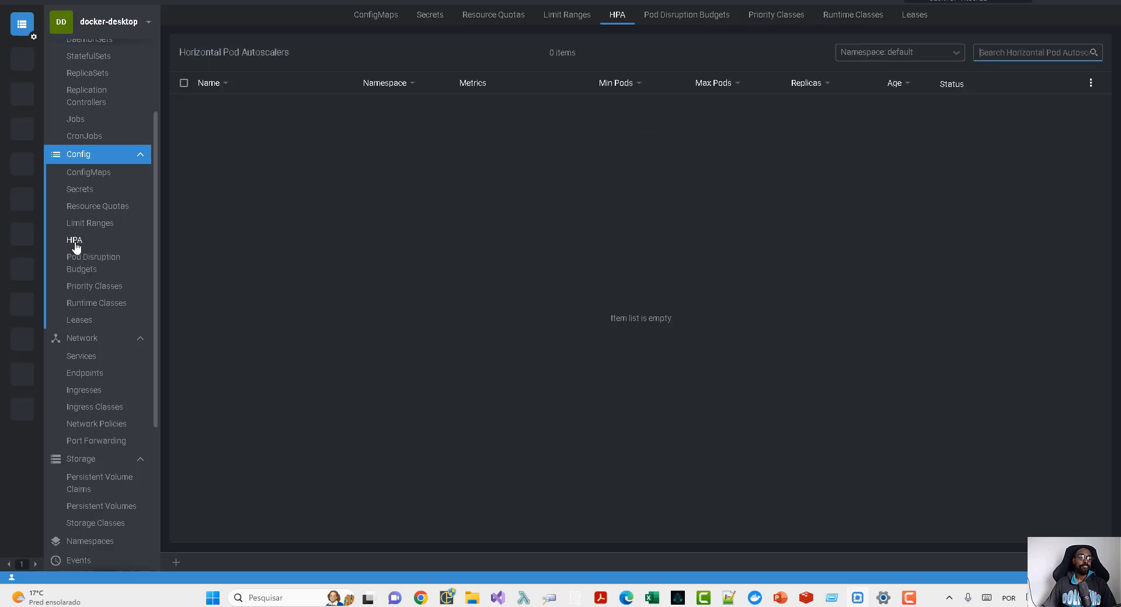
scroll(74, 244, "down", 2)
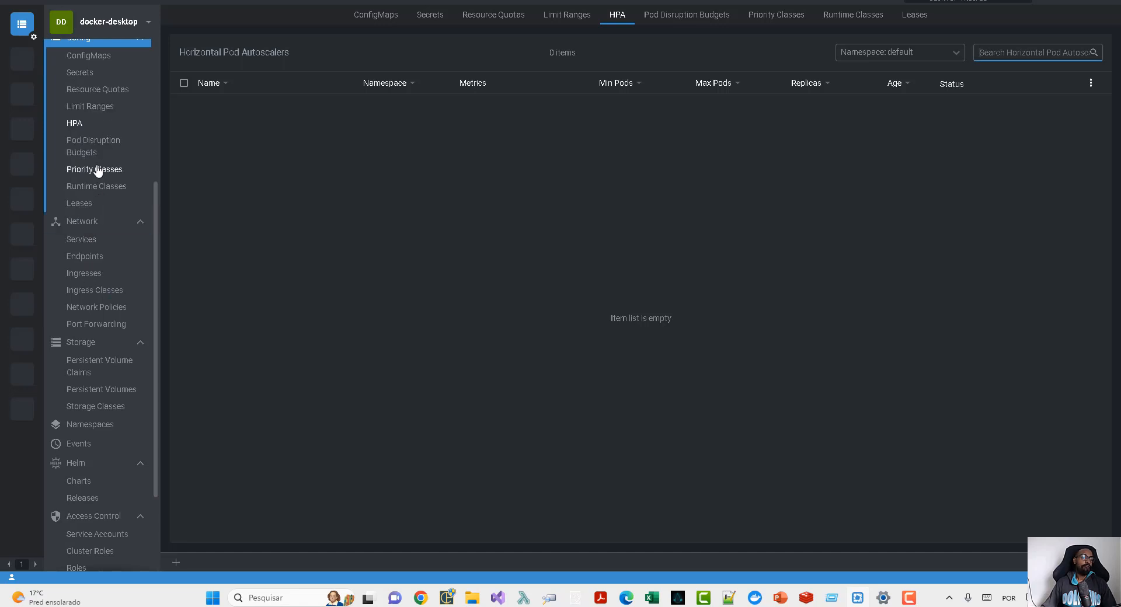
scroll(65, 170, "up", 2)
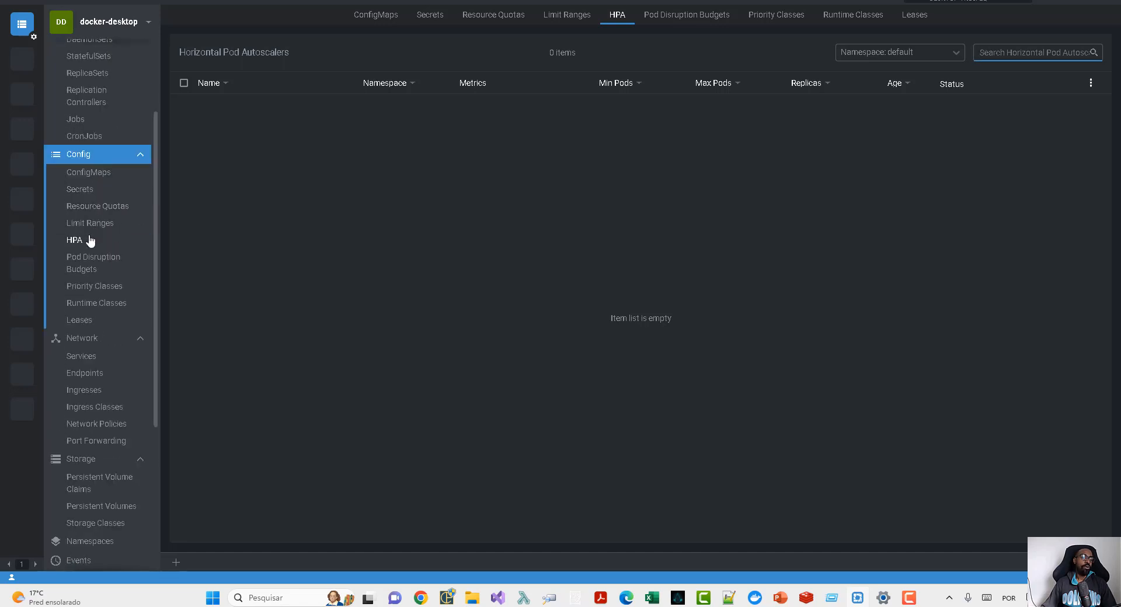
scroll(87, 240, "down", 1)
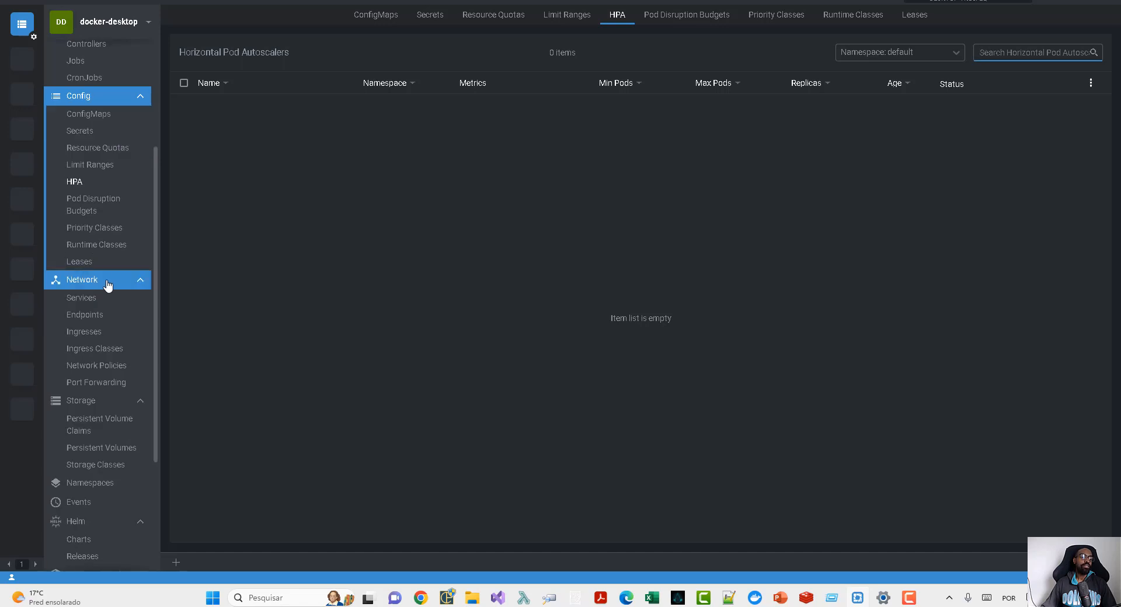
- Look through the cluster's Services, Endpoints, Ingresses, Network Policies and Port Forwarding lists
left_click(101, 304)
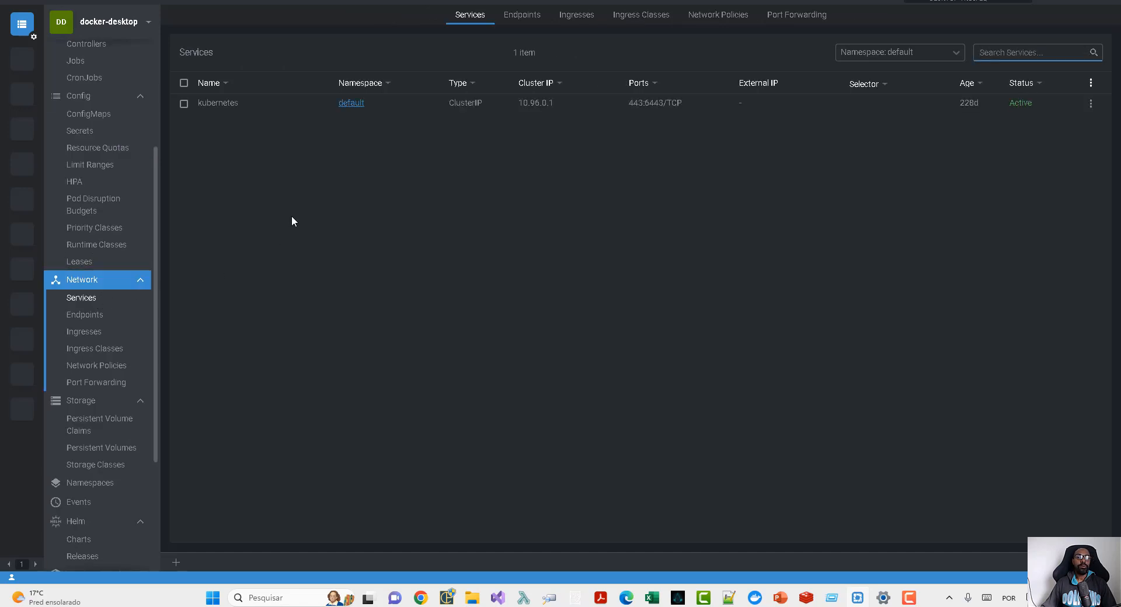
left_click(100, 317)
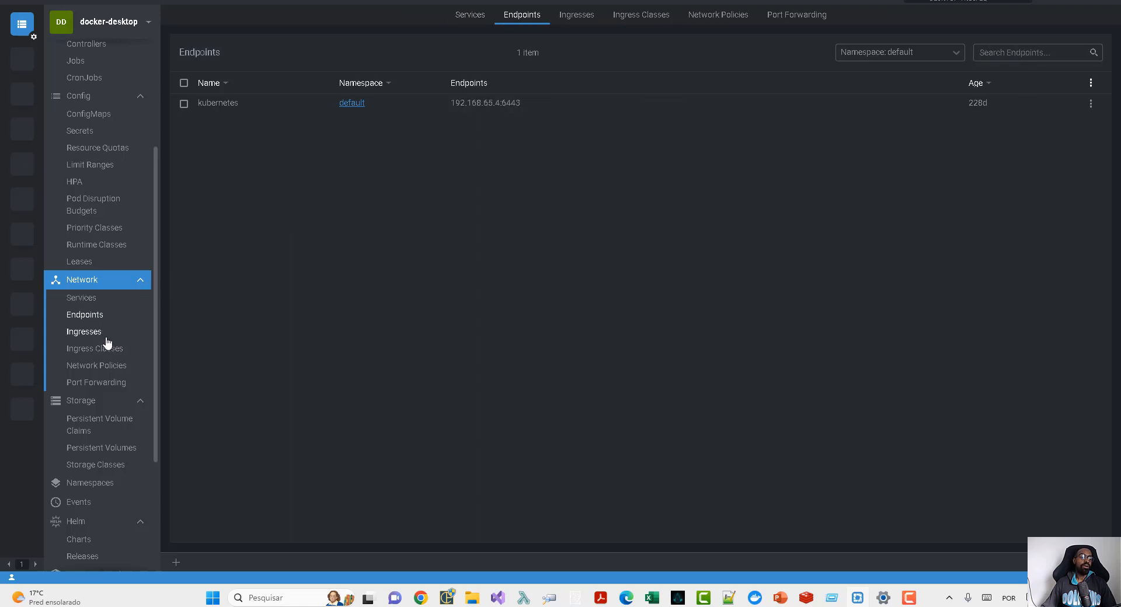
left_click(107, 340)
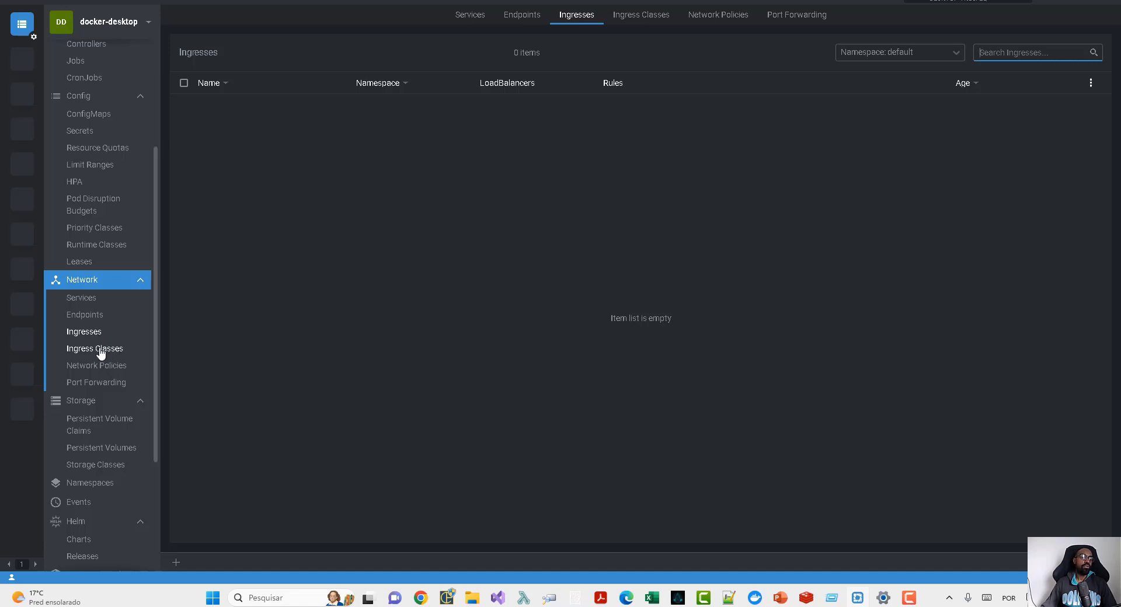
scroll(105, 358, "down", 2)
left_click(103, 251)
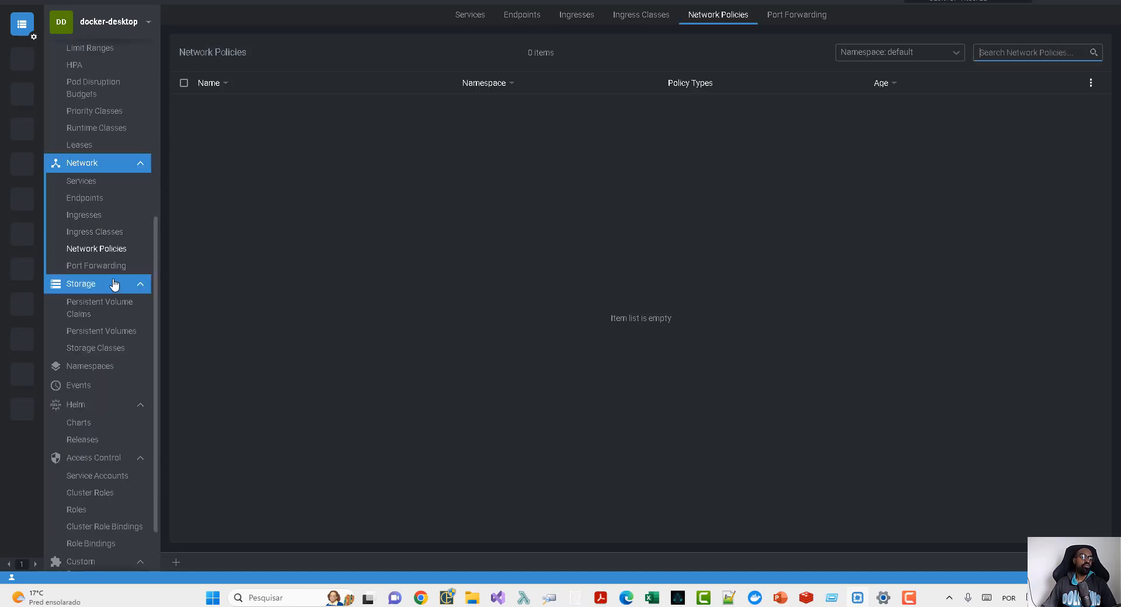
left_click(77, 266)
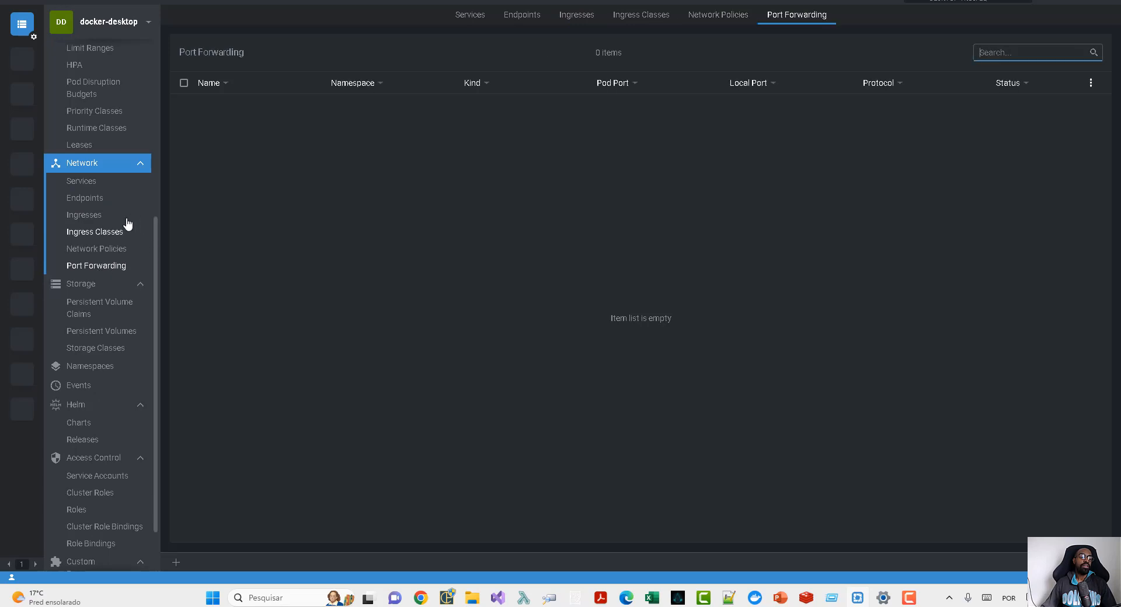
- Look through the Persistent Volume Claims, Persistent Volumes, Namespaces and Events of the cluster
left_click(89, 313)
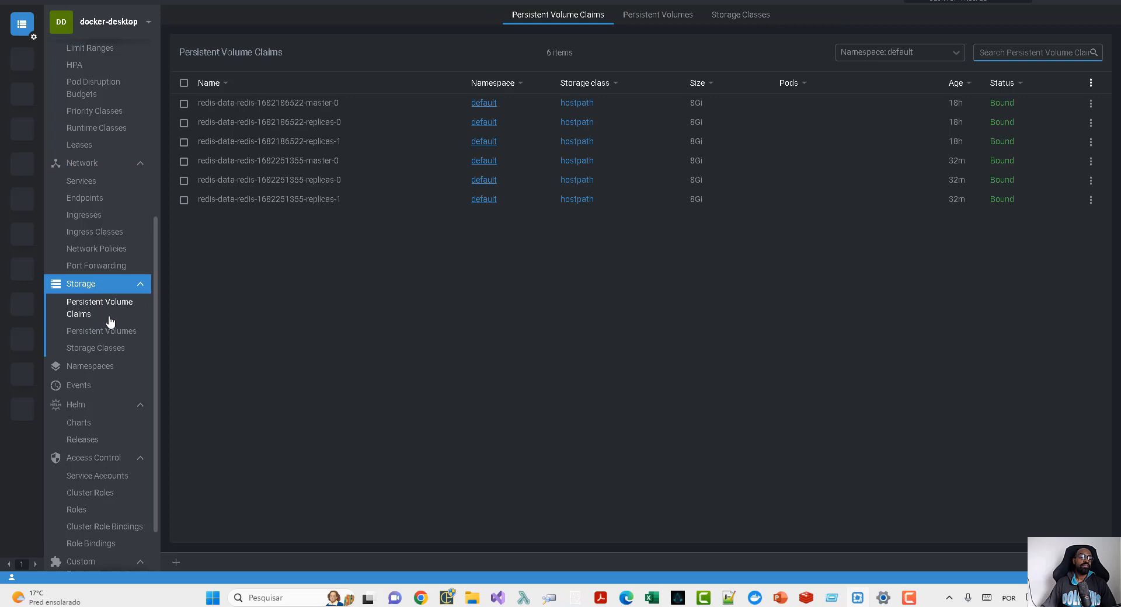
left_click(101, 332)
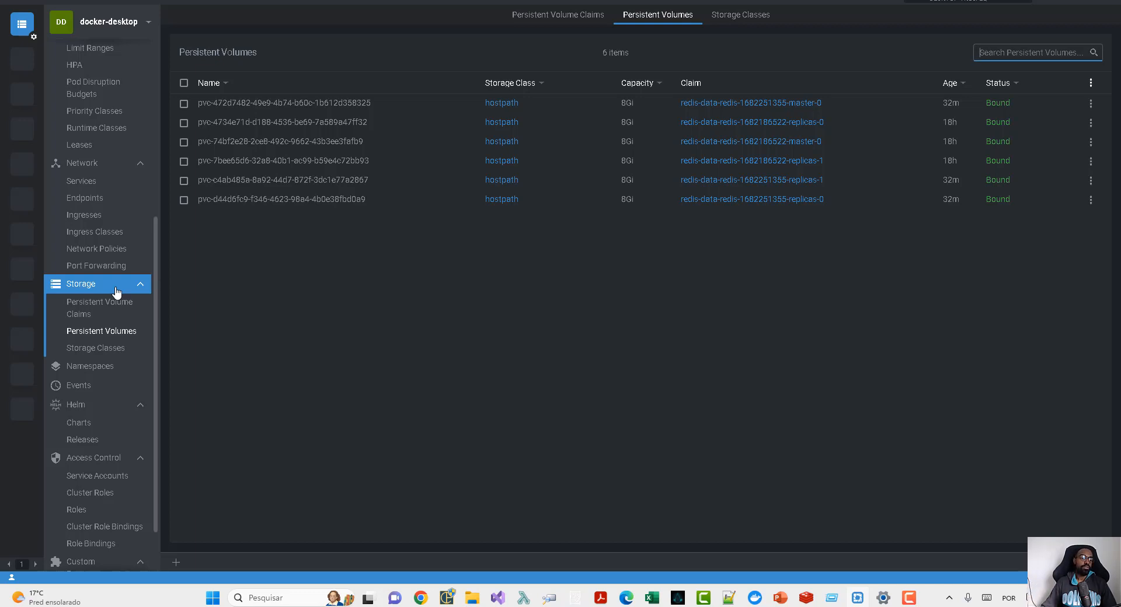
left_click(106, 367)
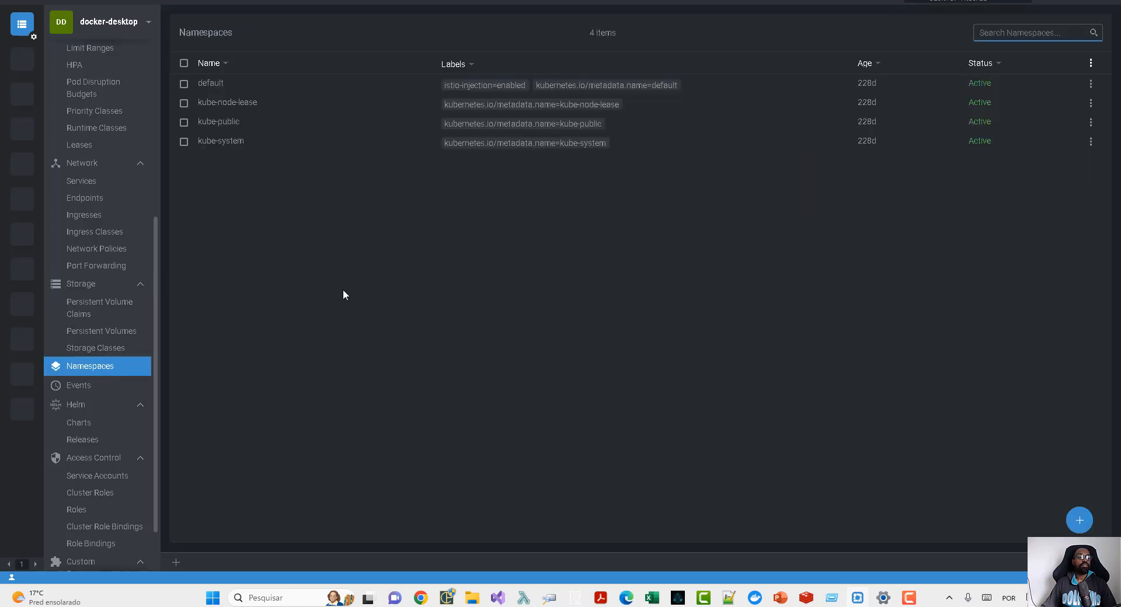
left_click(94, 386)
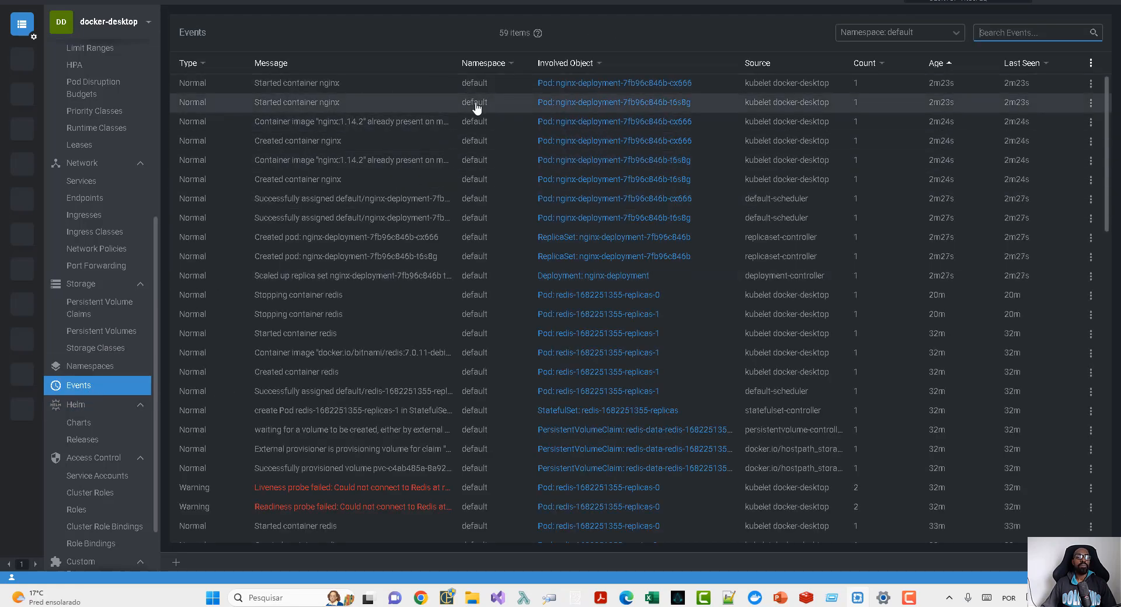
- Search the Helm charts for redis and open the details of the bitnami/redis chart
left_click(108, 425)
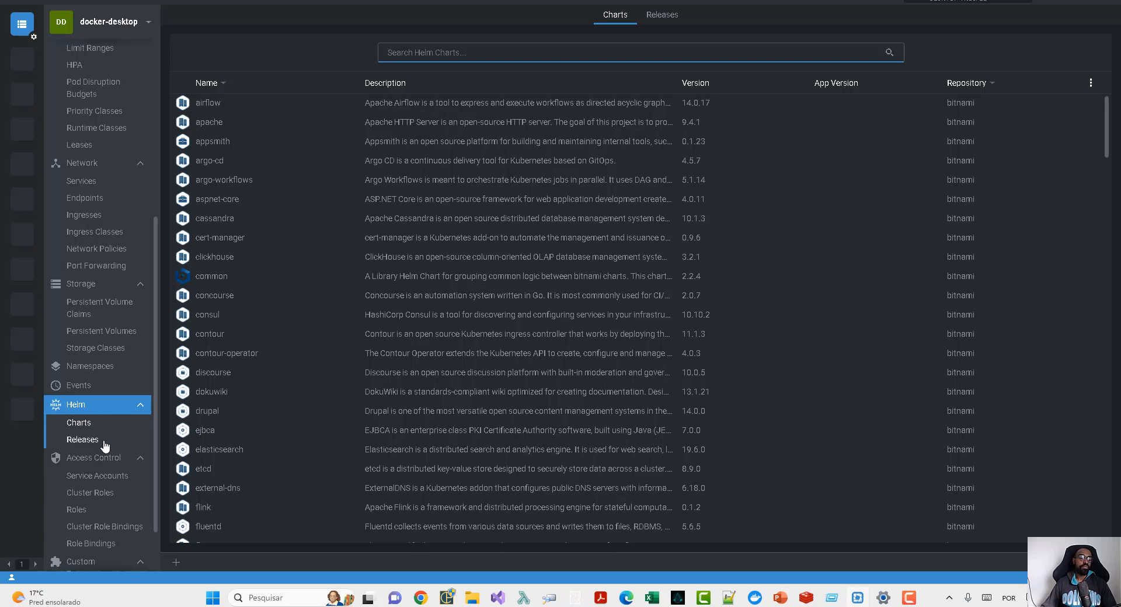
left_click(105, 443)
left_click(96, 430)
type("redis")
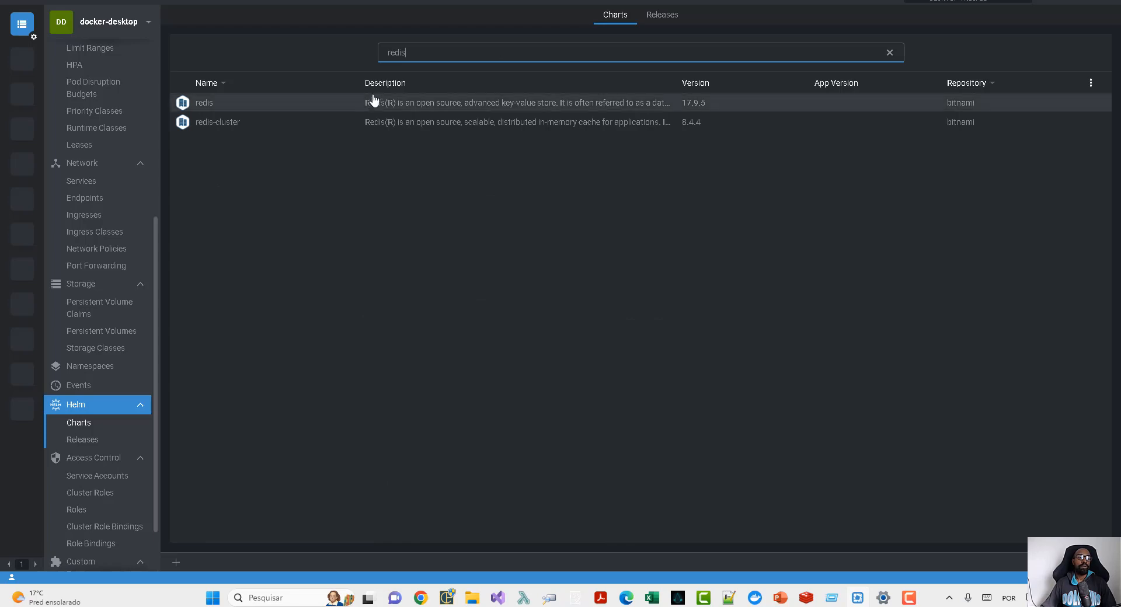
left_click(354, 105)
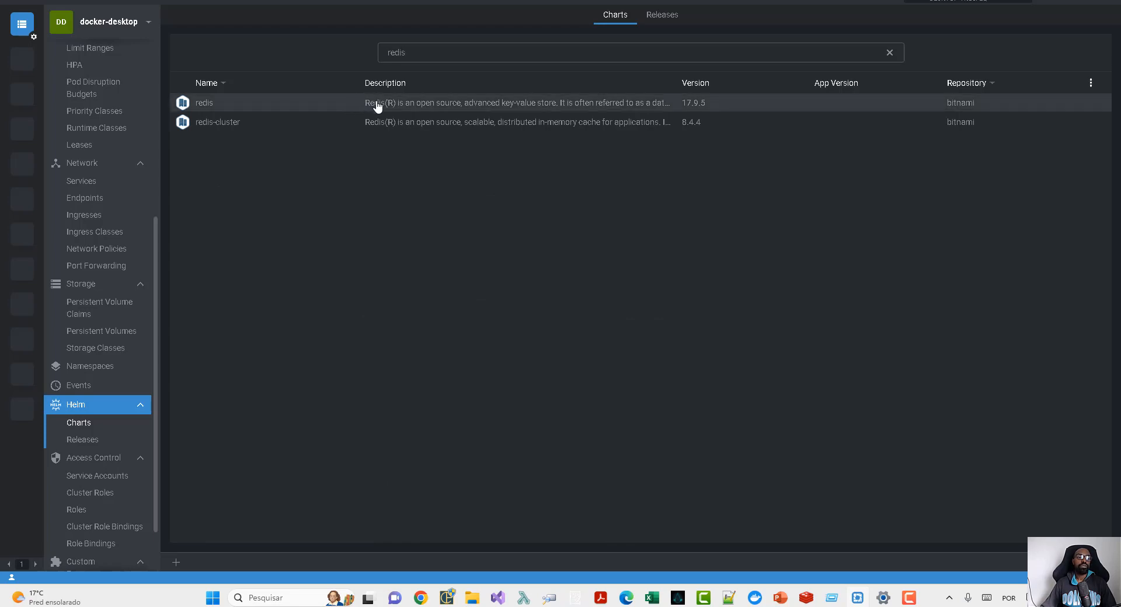
left_click(376, 105)
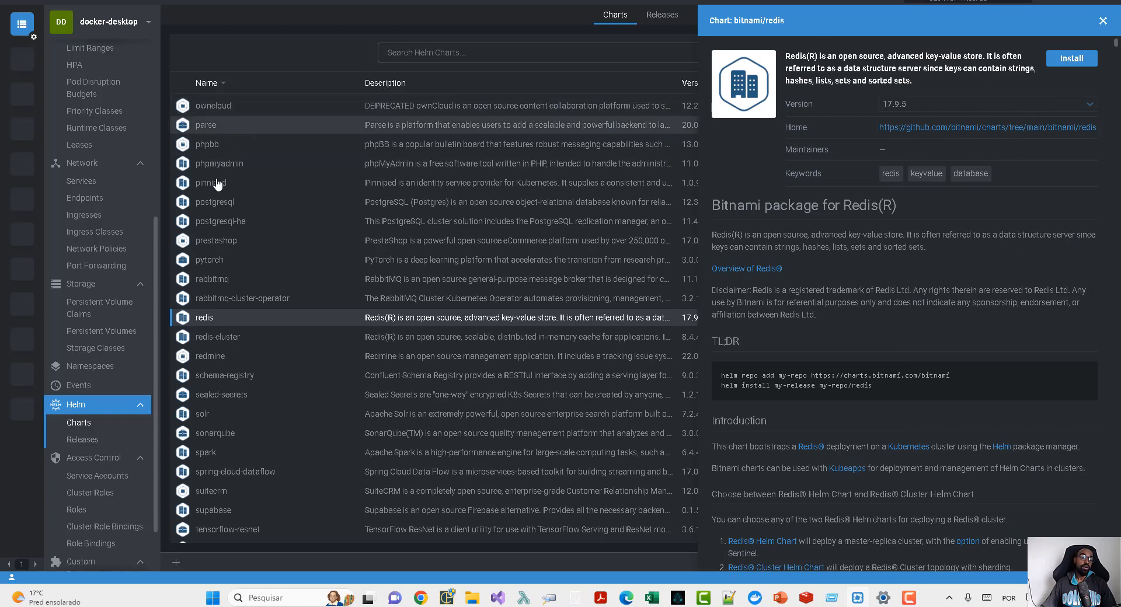
scroll(267, 389, "down", 3)
scroll(267, 389, "down", 2)
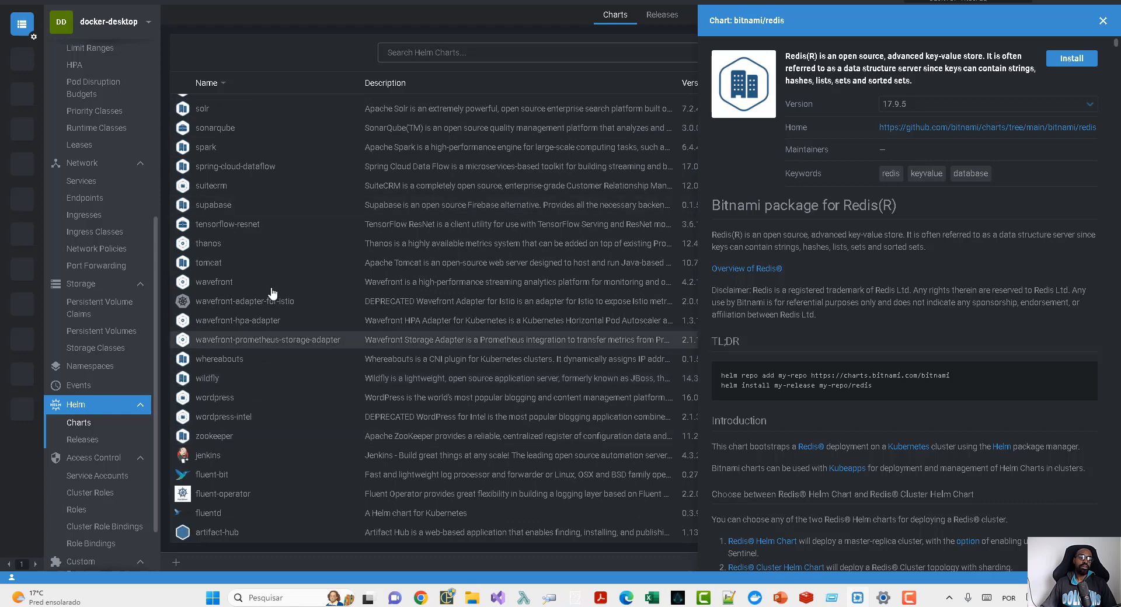
- Install the bitnami/redis chart version 17.9.5 in the default namespace with the replica section's replicaCount set to 2, and close the install view
left_click(1076, 61)
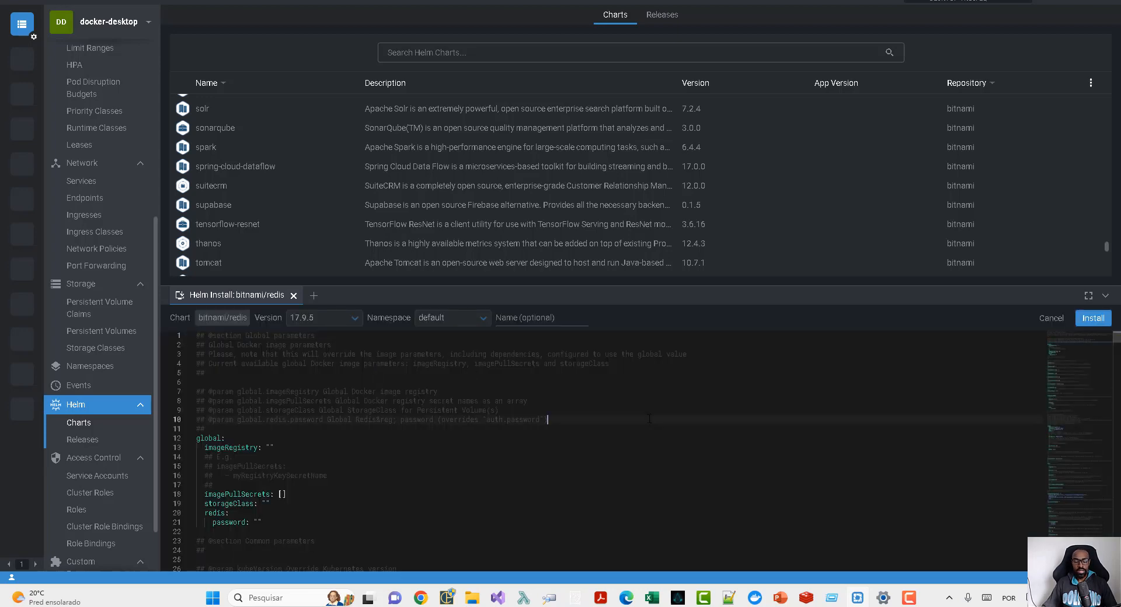
key("ctrl+f")
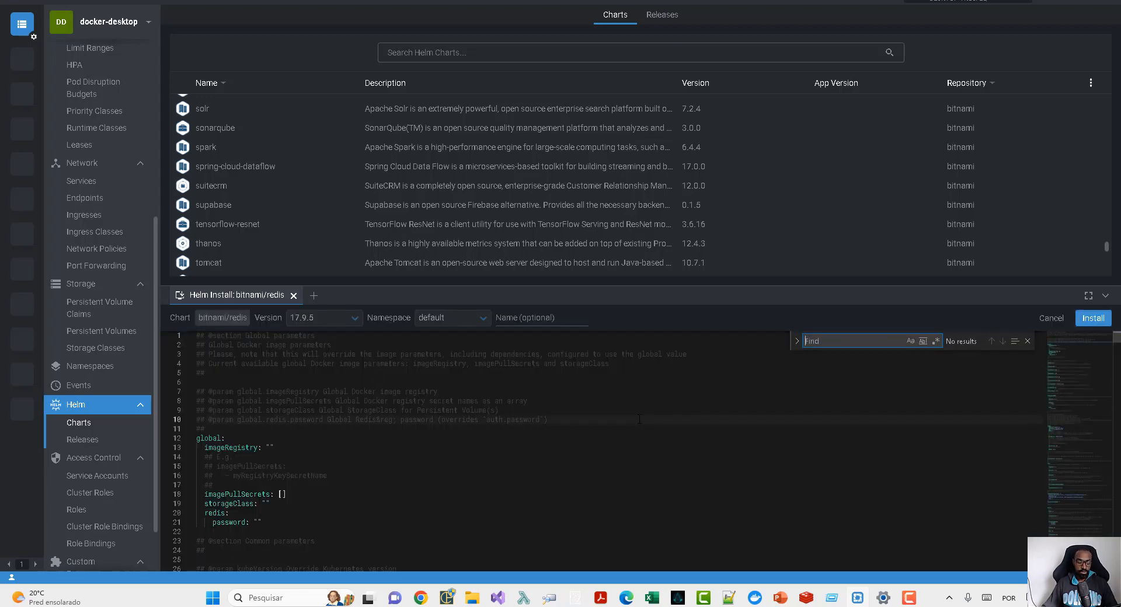
type("replicas")
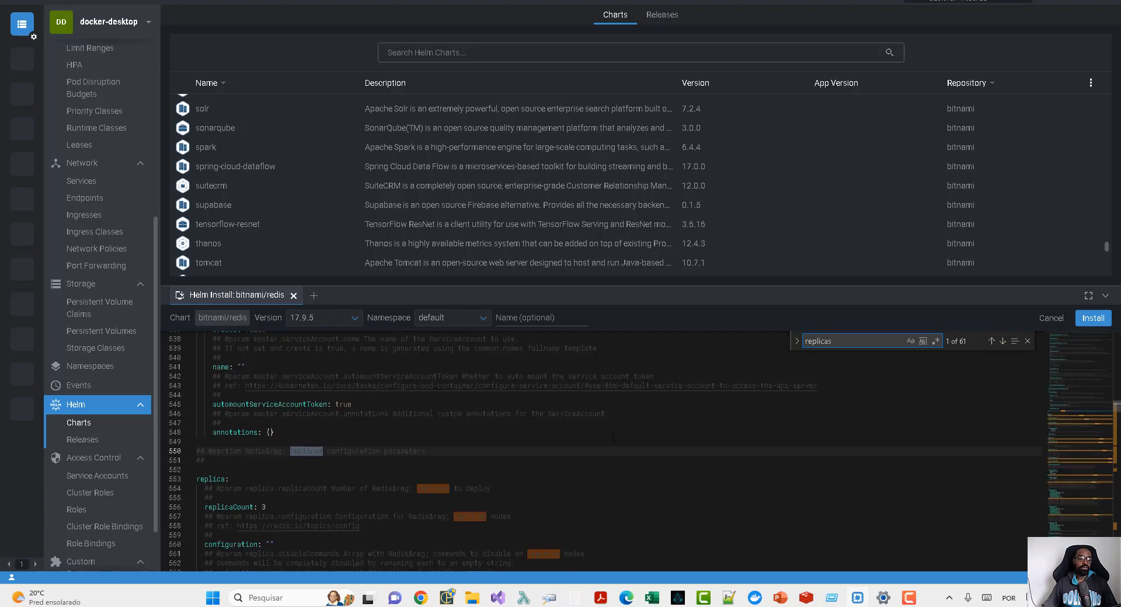
double_click(264, 508)
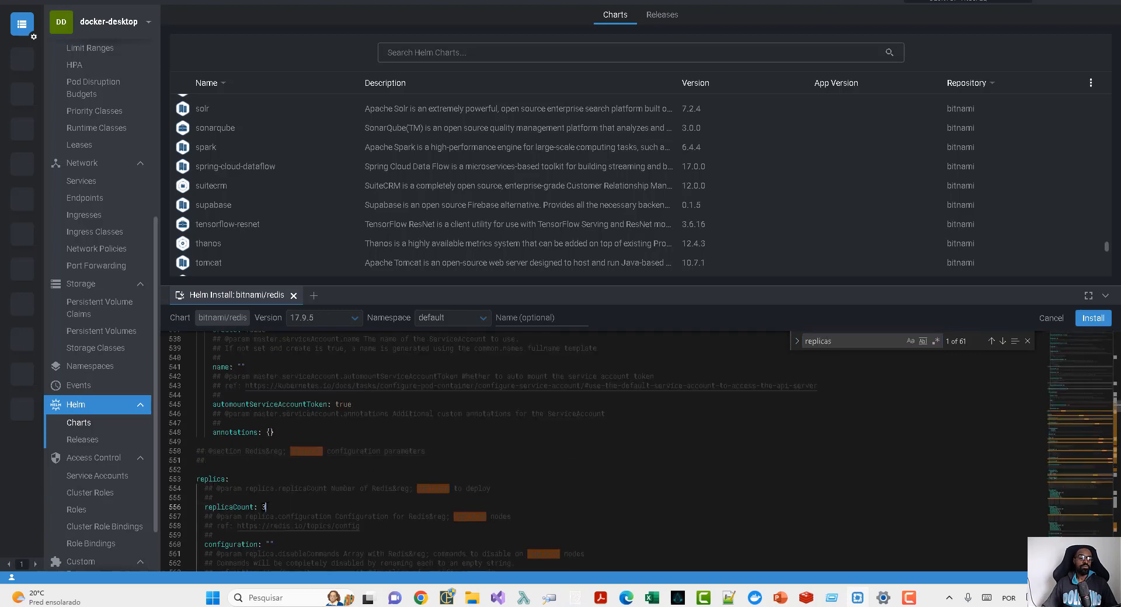
key("BackSpace")
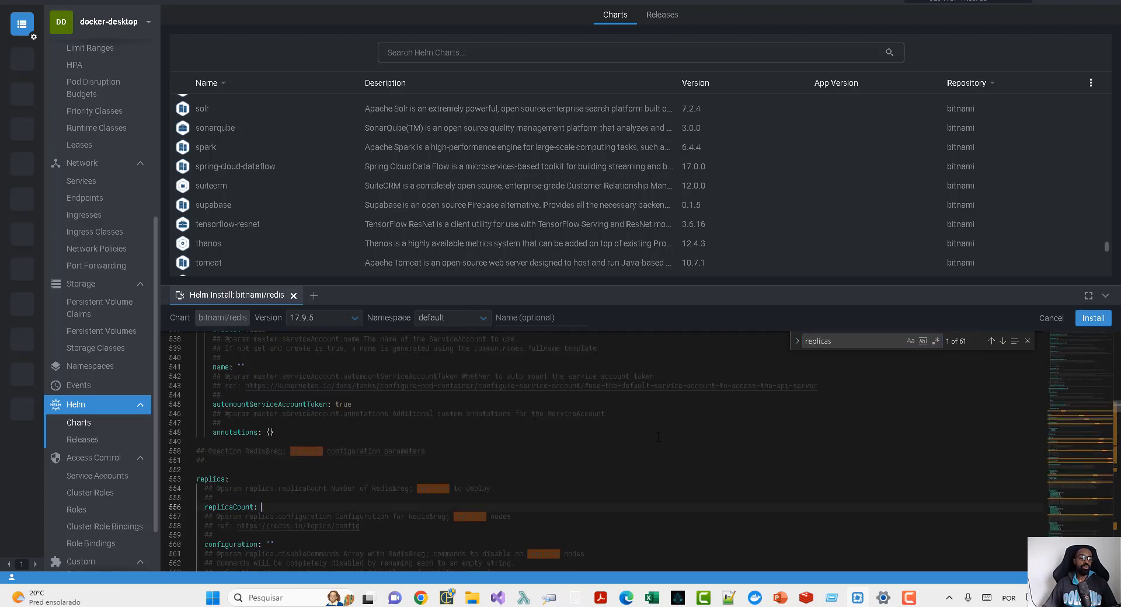
left_click(1095, 320)
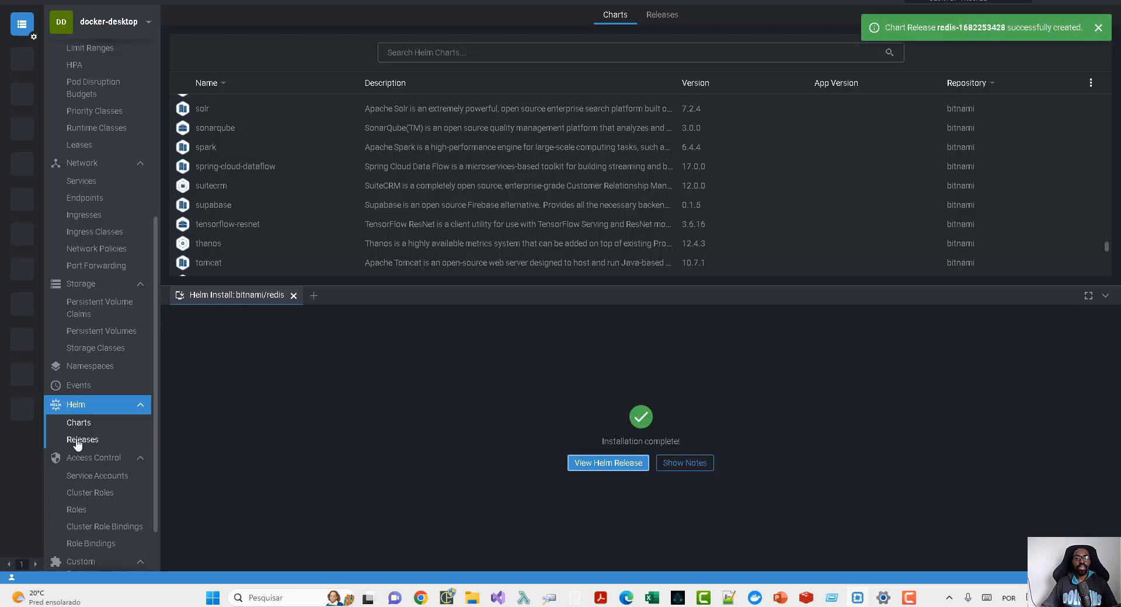
left_click(294, 295)
- View the pods in the default namespace, and show the actions available for the redis release among the Helm releases
scroll(90, 82, "up", 5)
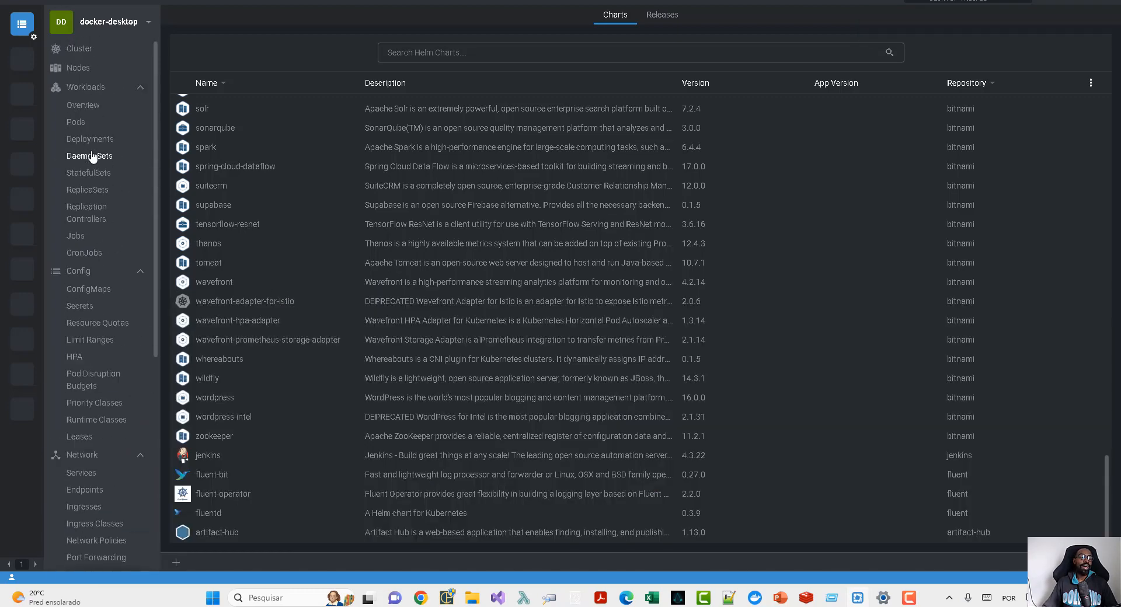
left_click(91, 128)
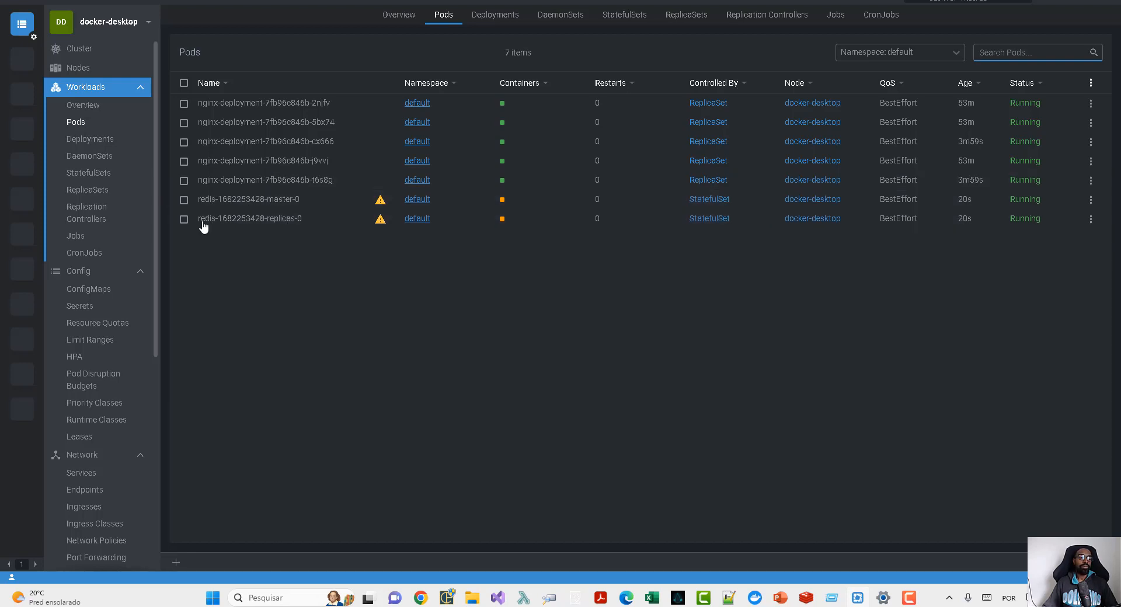
scroll(70, 252, "down", 3)
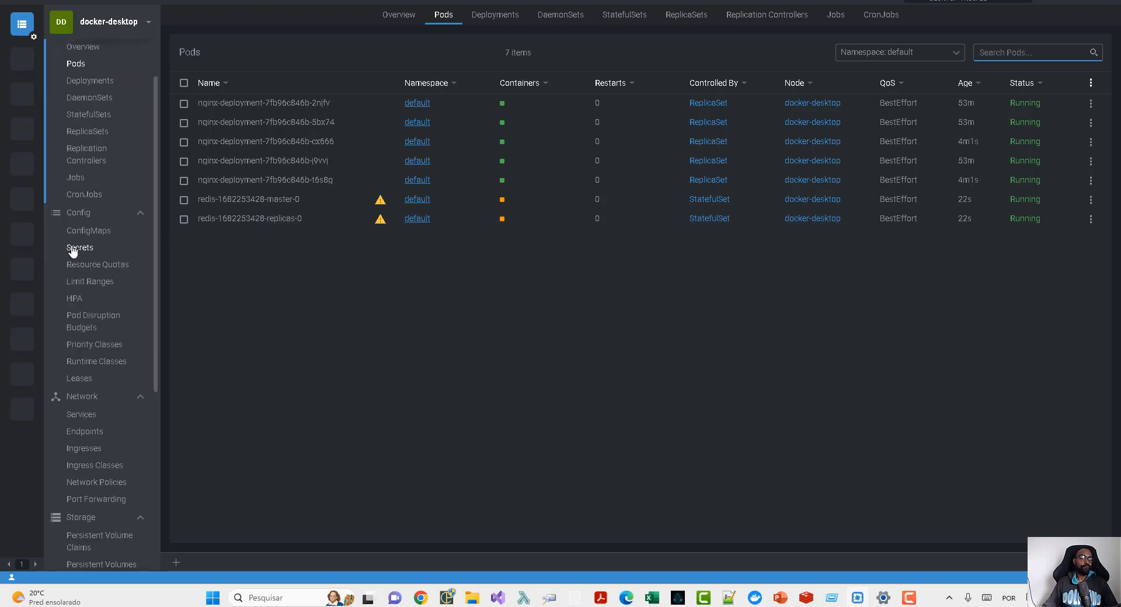
scroll(63, 252, "down", 3)
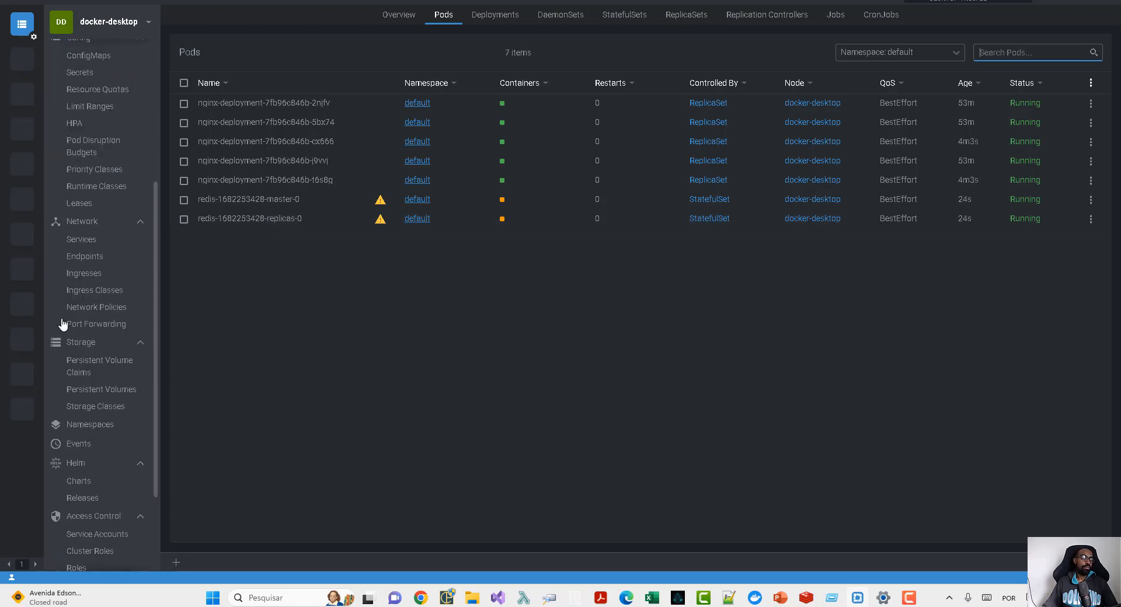
left_click(69, 315)
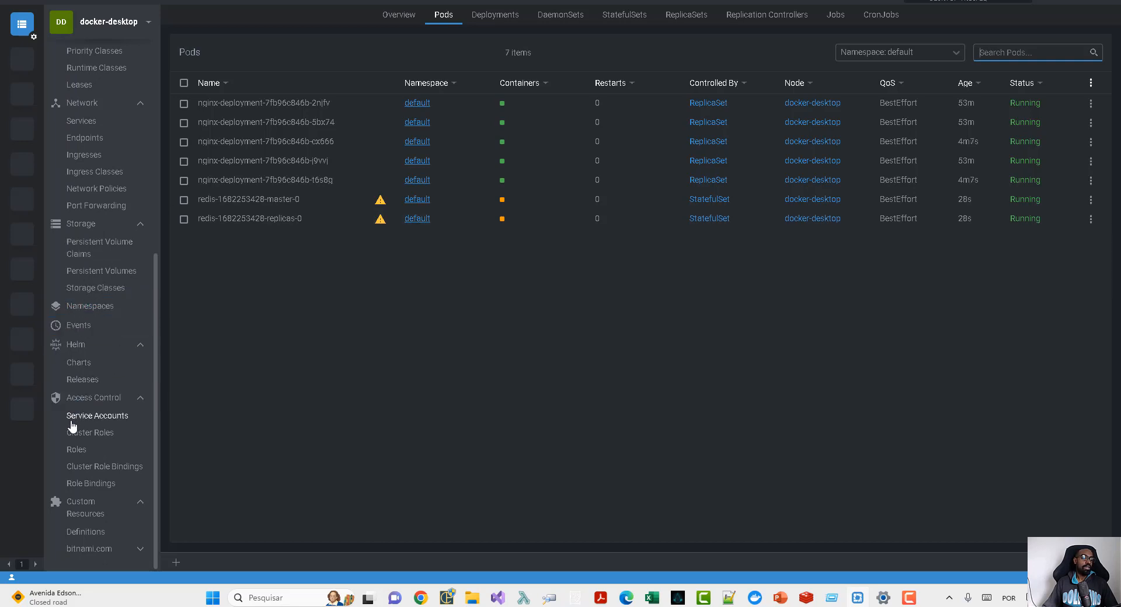
left_click(94, 385)
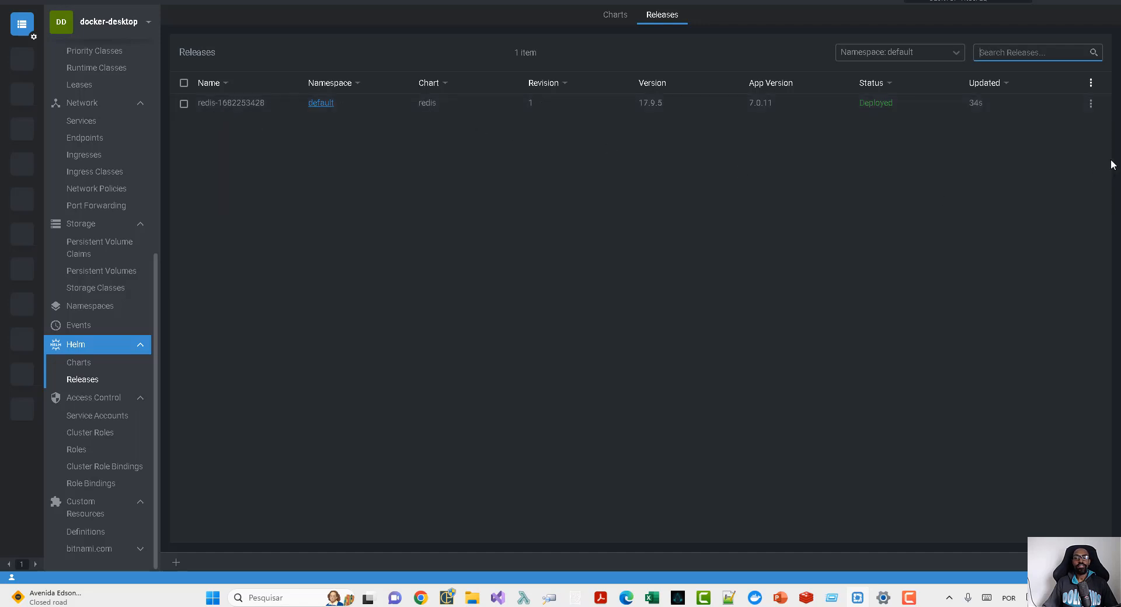
left_click(1091, 106)
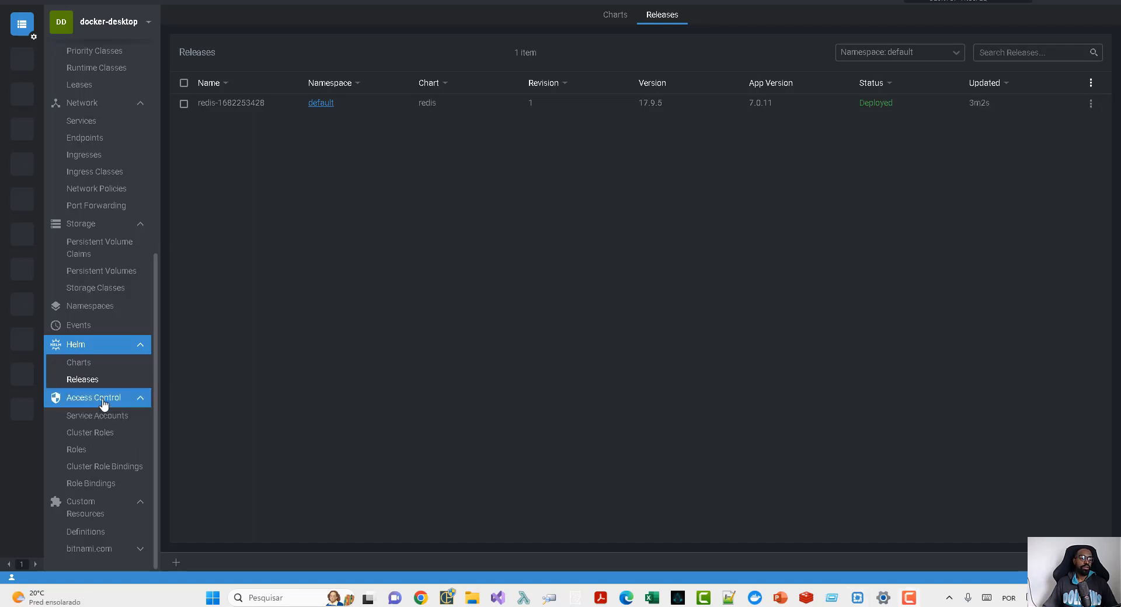
- View the Service Accounts and Cluster Roles in the cluster's access control resources
left_click(105, 418)
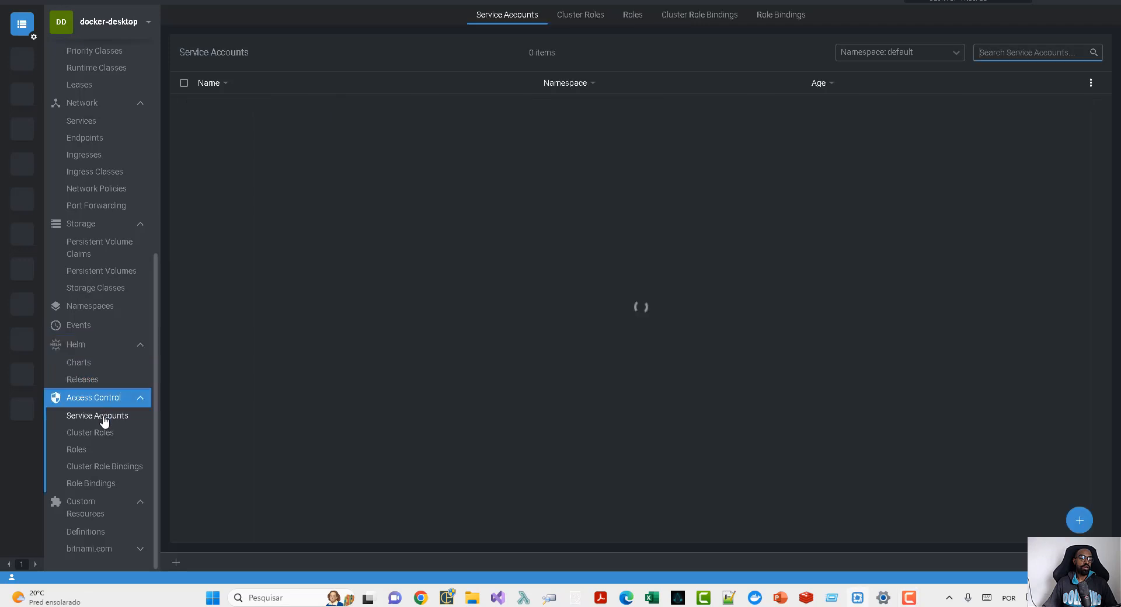
left_click(105, 435)
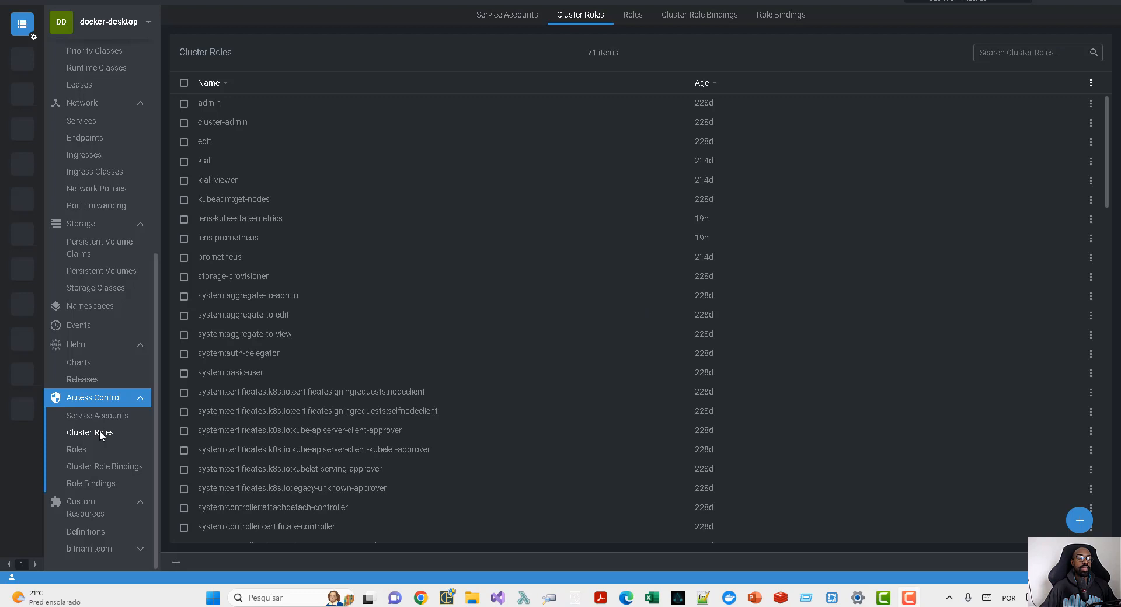
- Start creating a new resource and load the Job template into its editor
left_click(176, 564)
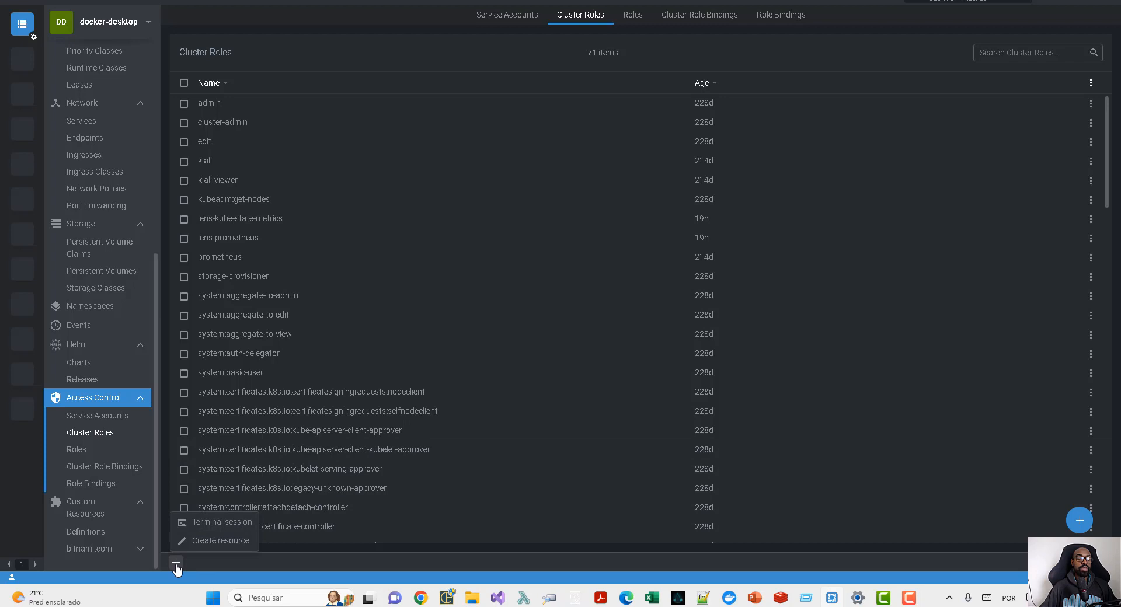
left_click(233, 548)
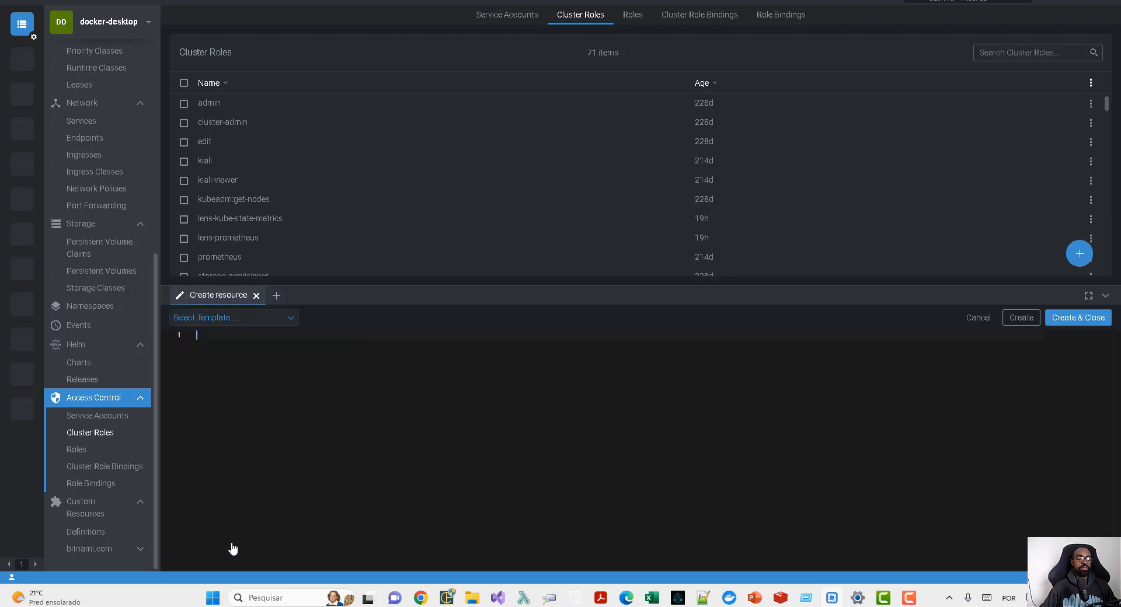
left_click(262, 320)
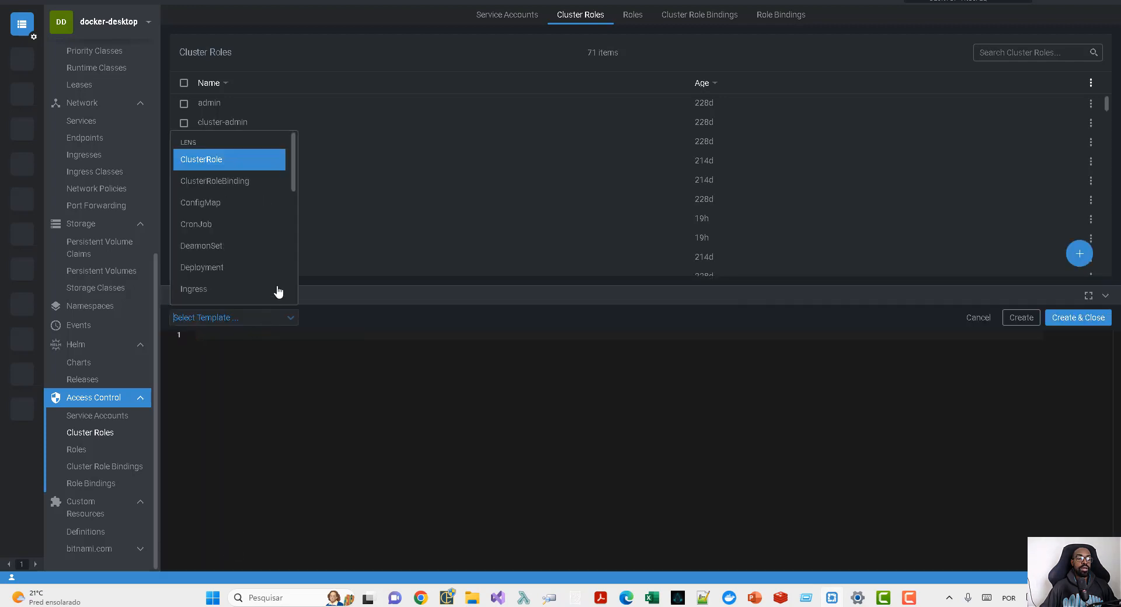
mouse_move(293, 176)
left_mouse_down()
mouse_move(282, 298)
mouse_move(292, 169)
left_mouse_up()
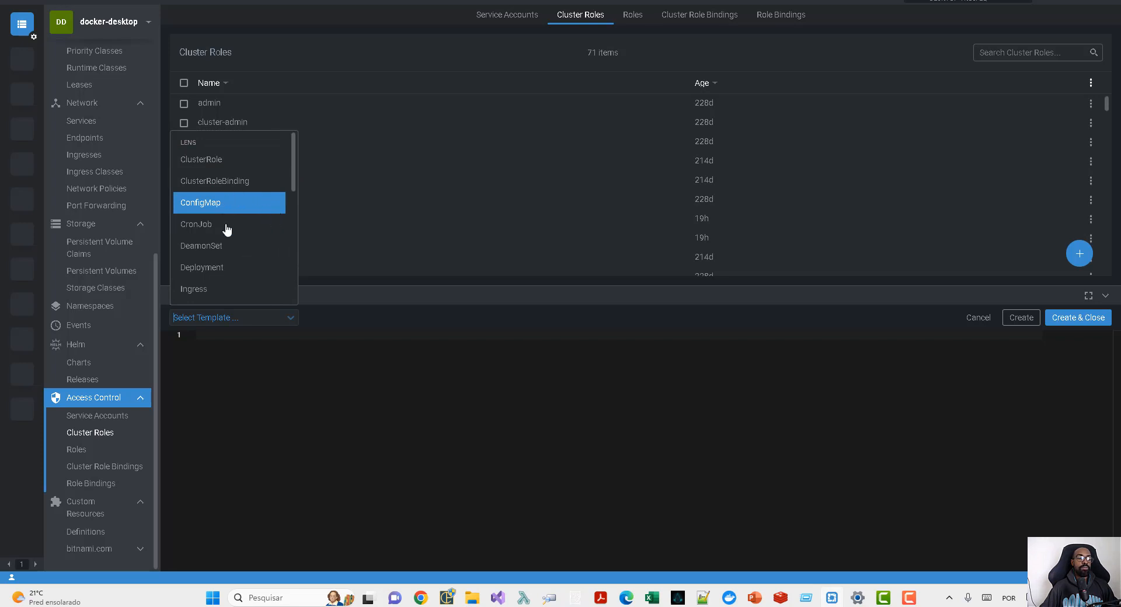
scroll(225, 244, "down", 1)
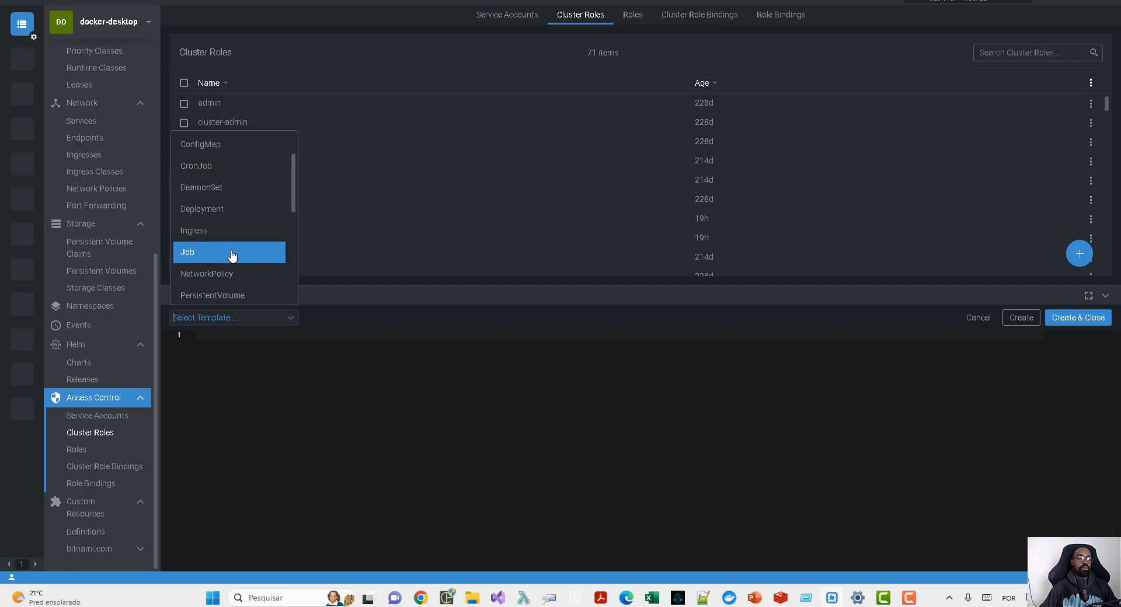
left_click(232, 253)
left_click(316, 363)
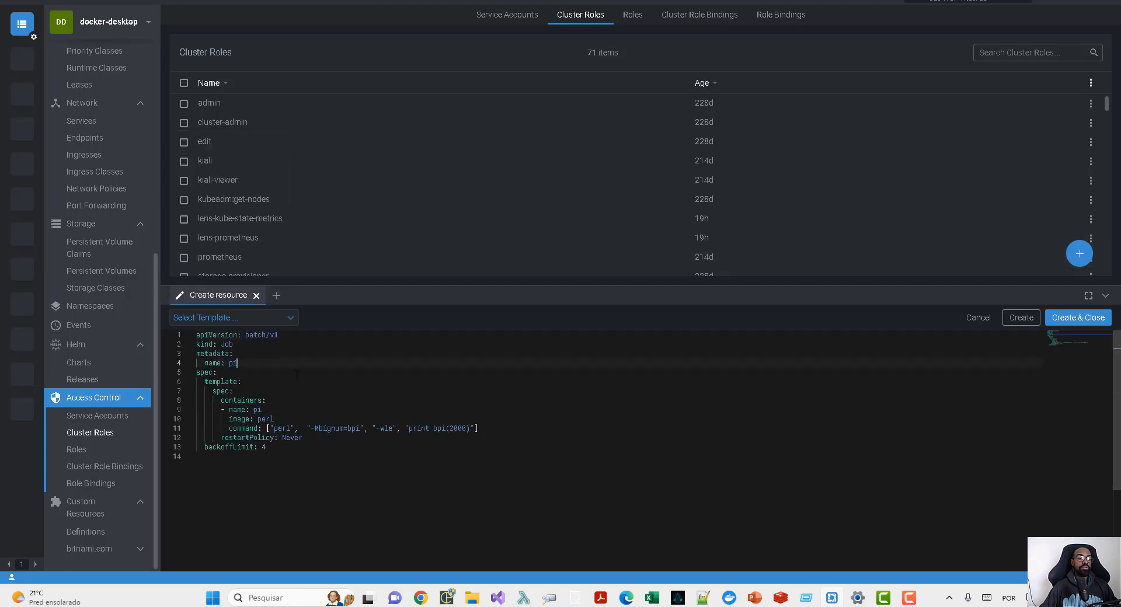
- Create the pi Job from the loaded template, keeping its perl image and backoffLimit of 4, and close the editor
left_click(320, 382)
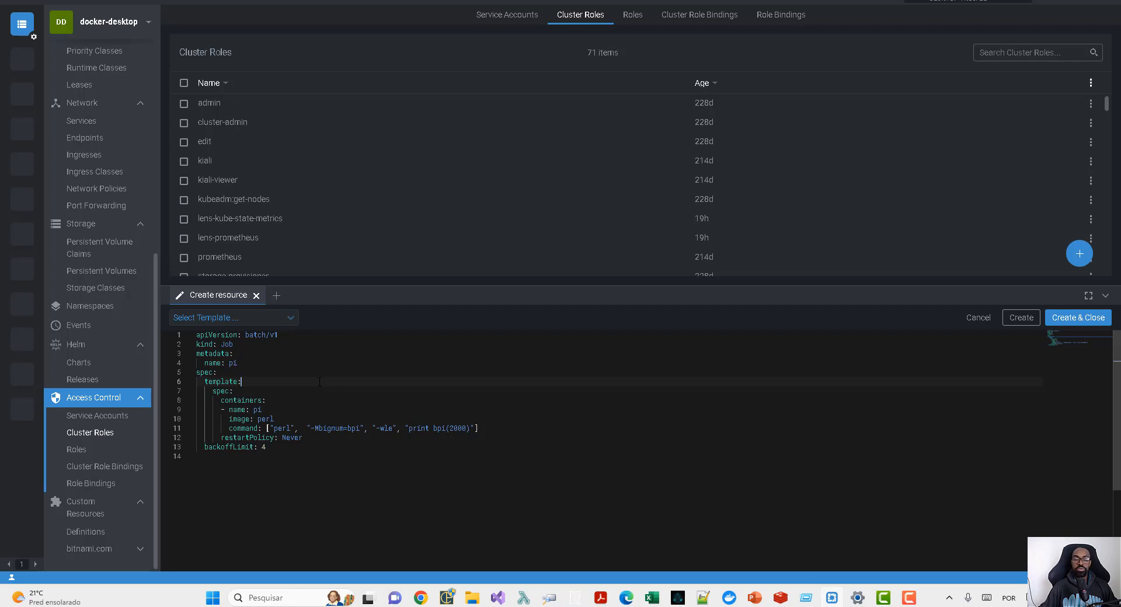
left_click(638, 420)
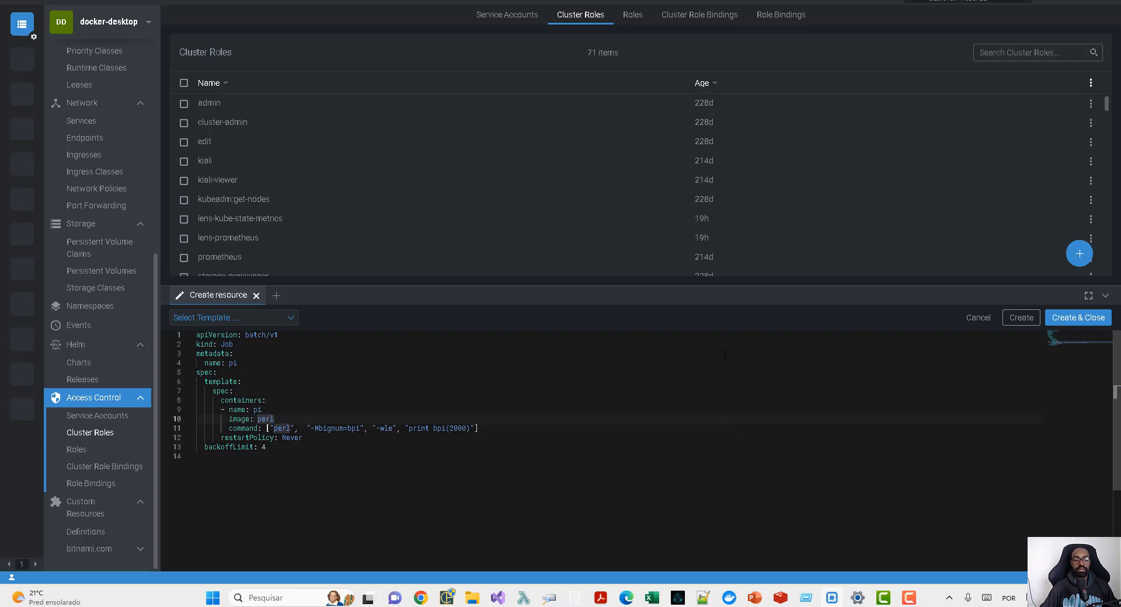
left_click(303, 358)
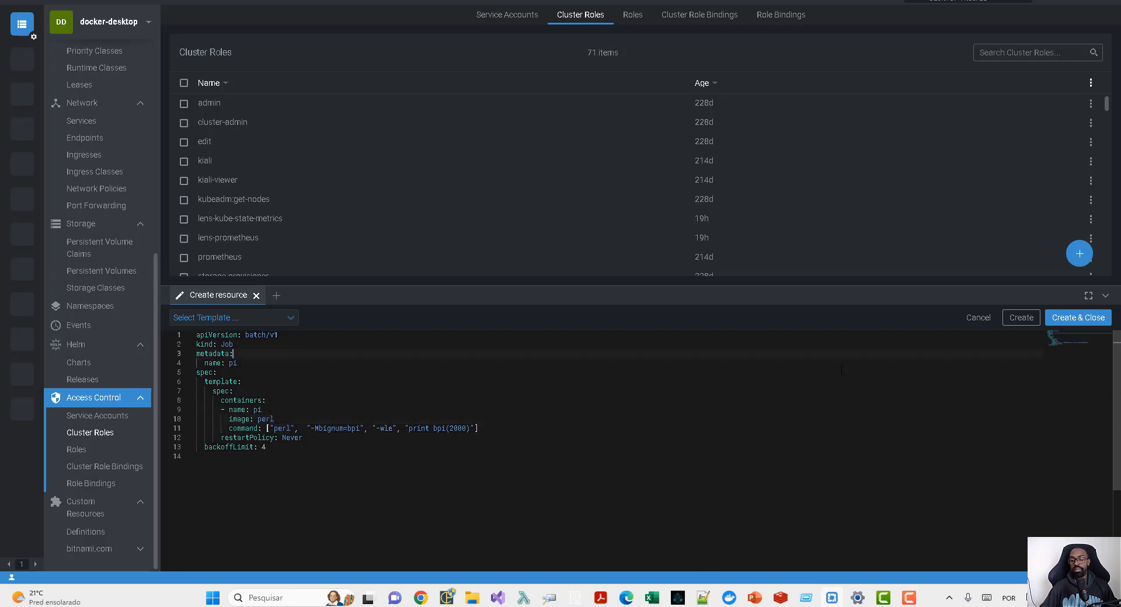
left_click(1086, 322)
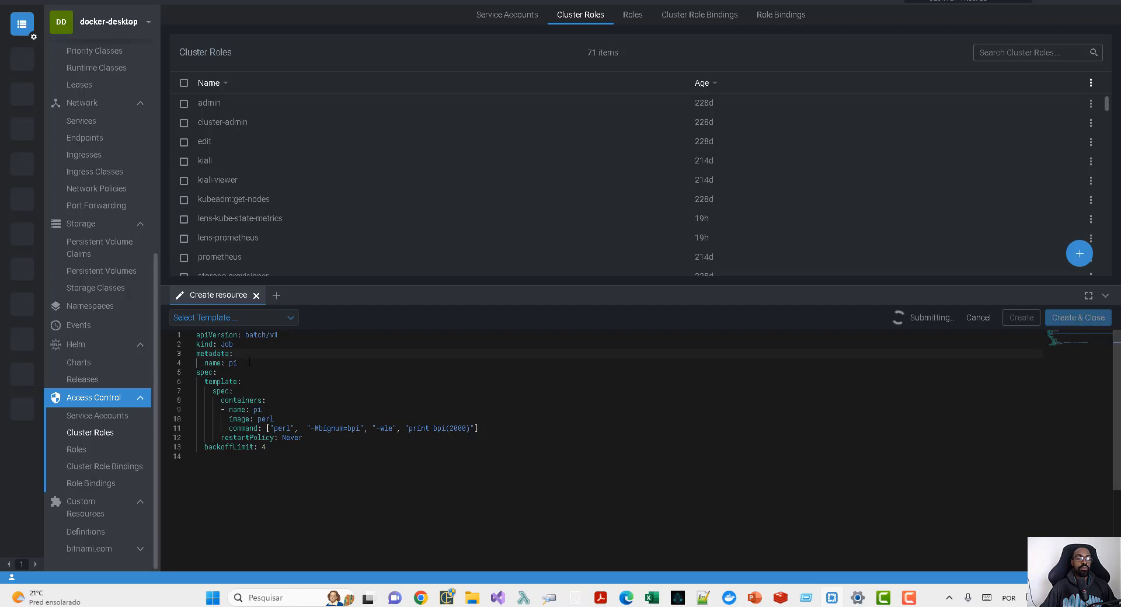
- View the Jobs among the cluster's workloads and open the details of the pi job
scroll(94, 174, "up", 3)
scroll(94, 174, "up", 3)
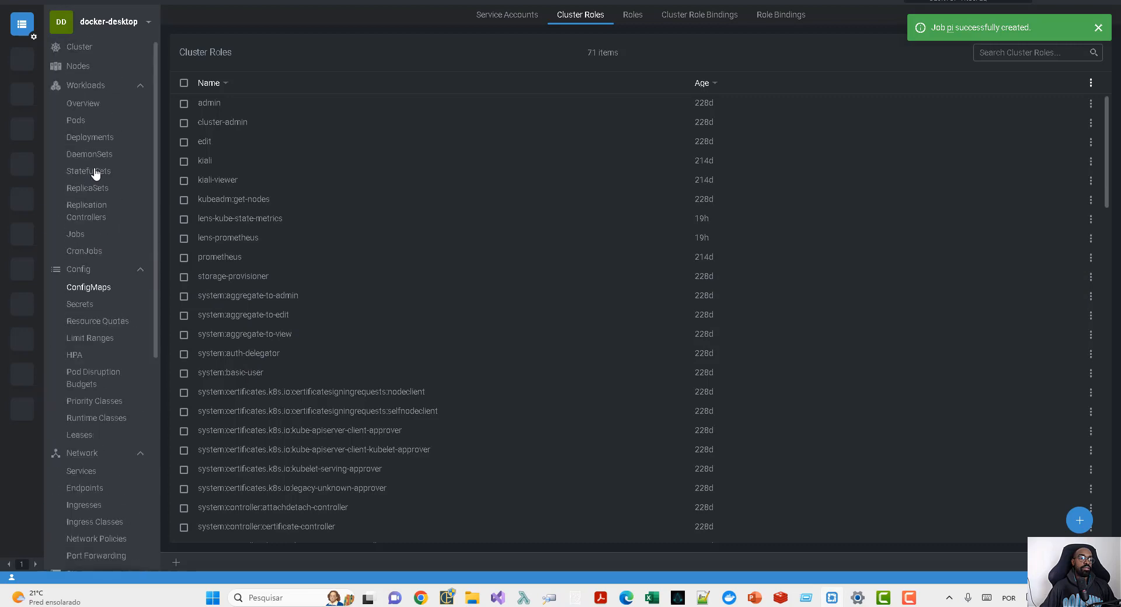
left_click(76, 236)
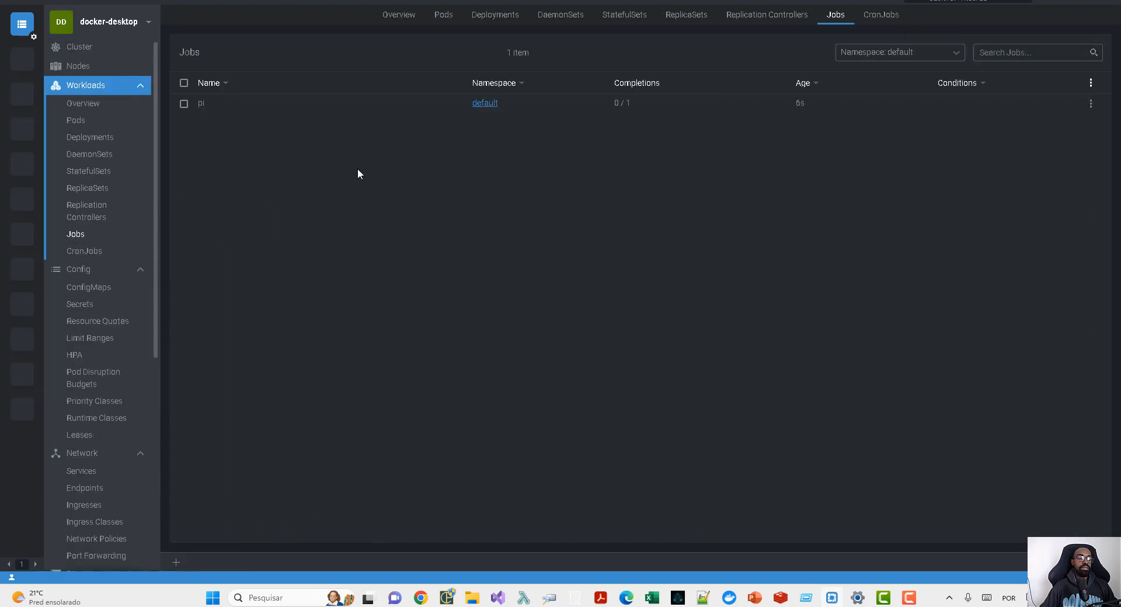
left_click(347, 110)
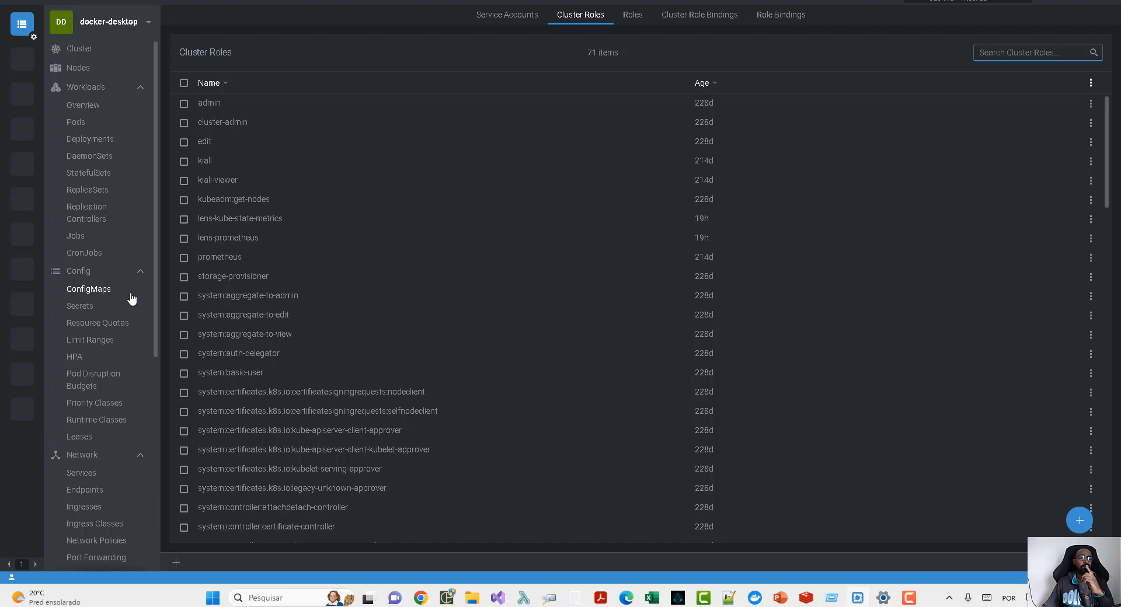
- View the logs of the redis master pod in the default namespace, and close the log view
left_click(101, 121)
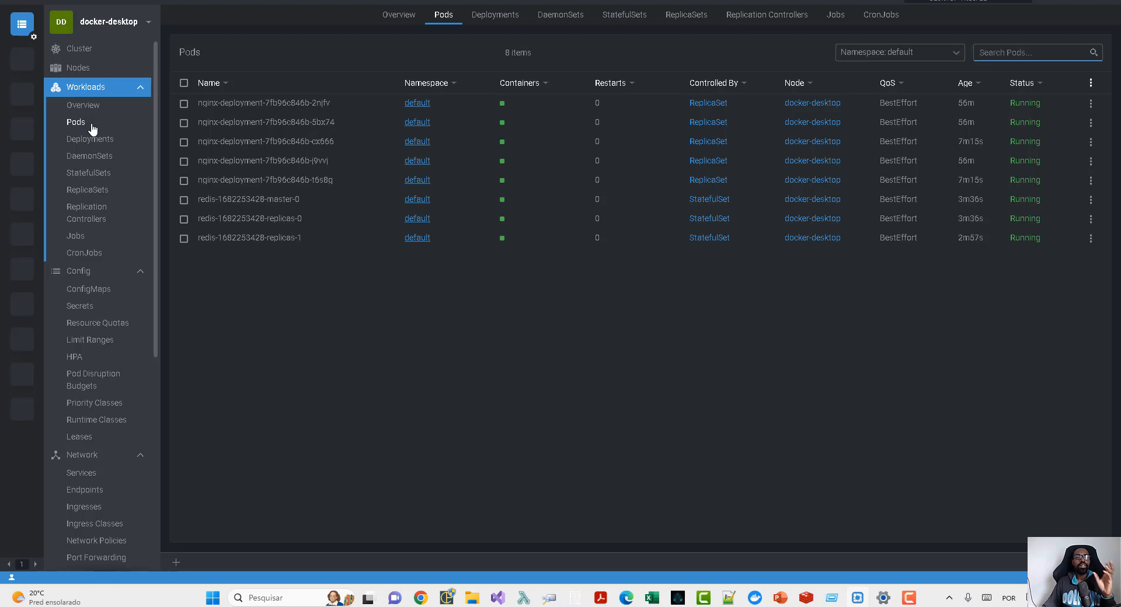
left_click(266, 207)
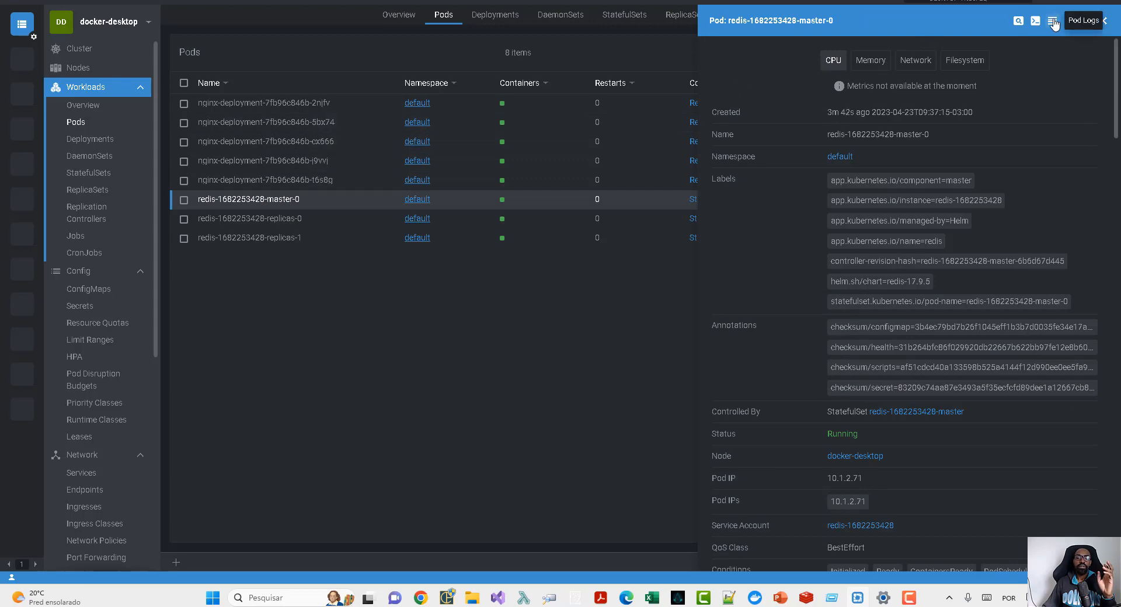
left_click(1053, 22)
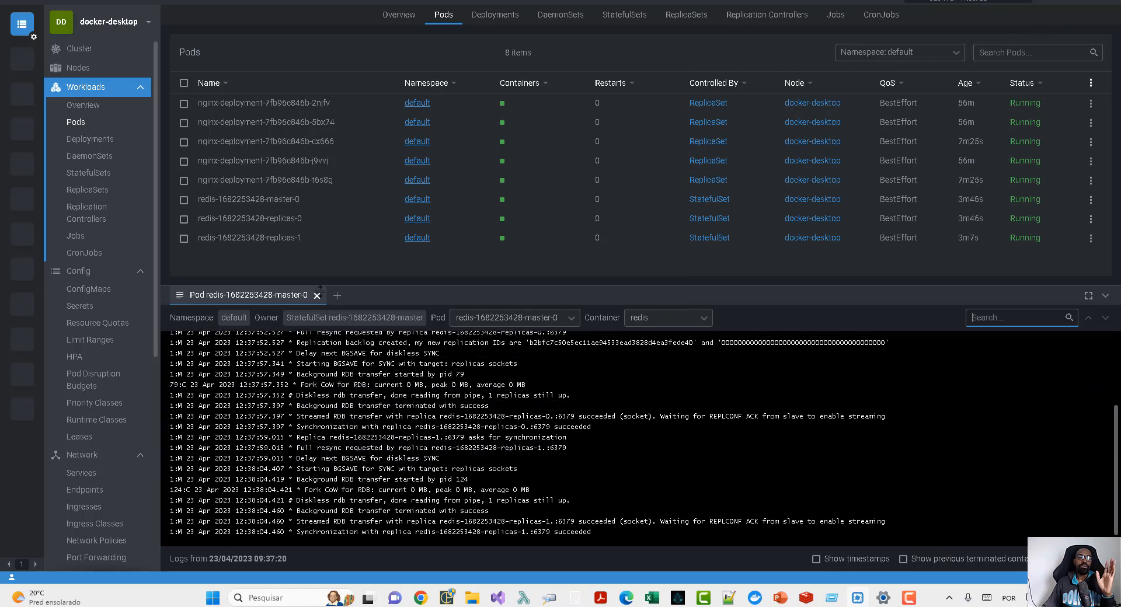
left_click(317, 296)
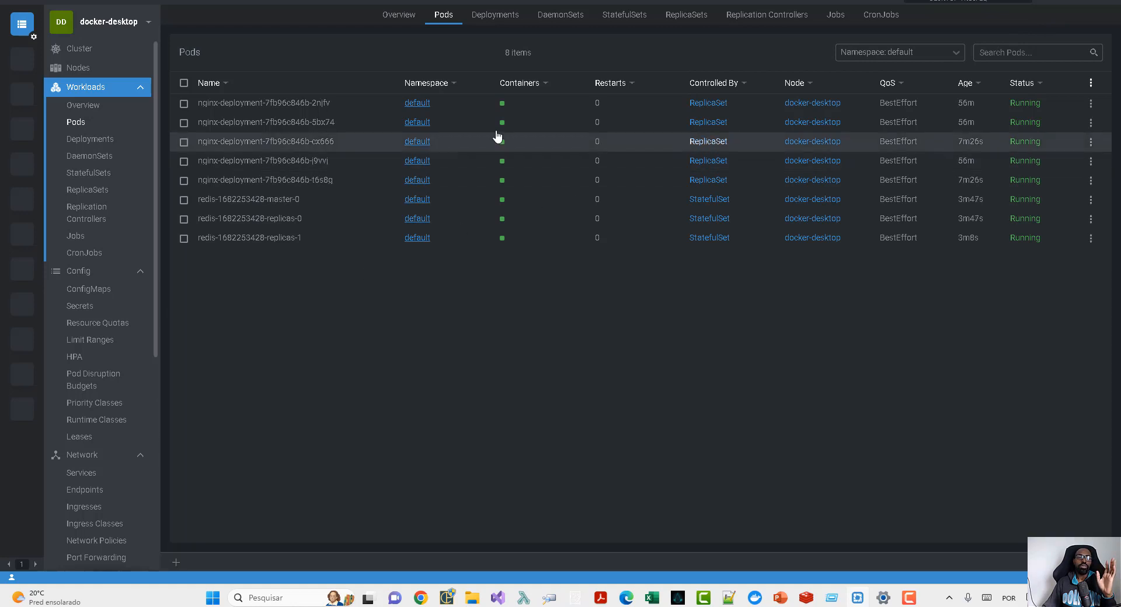
- Open a shell into the redis master pod from its details, and close the shell session
left_click(280, 206)
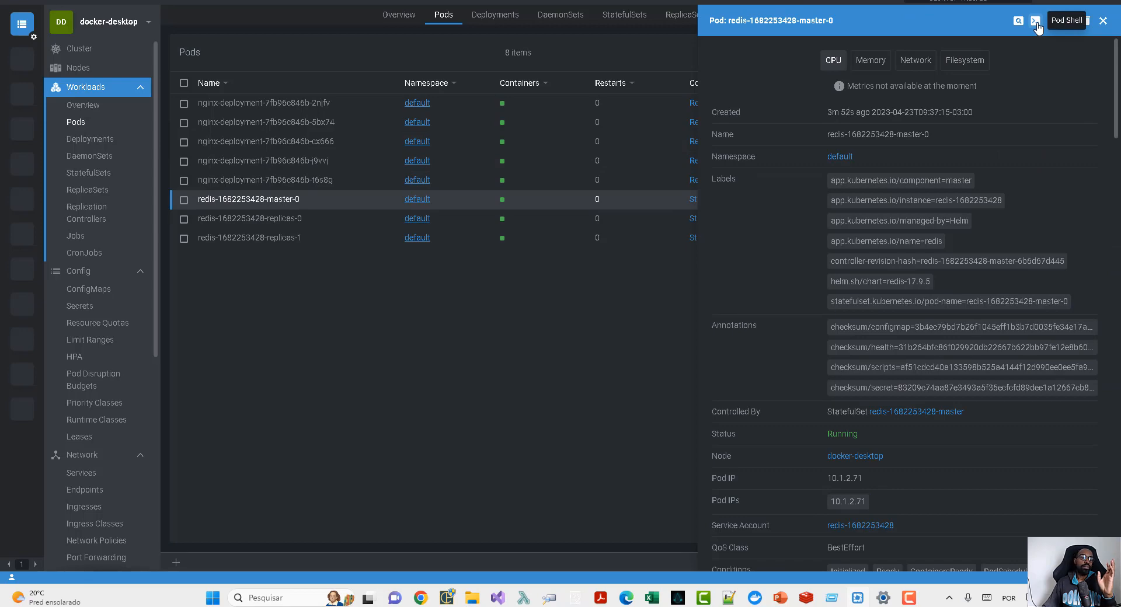
left_click(1036, 22)
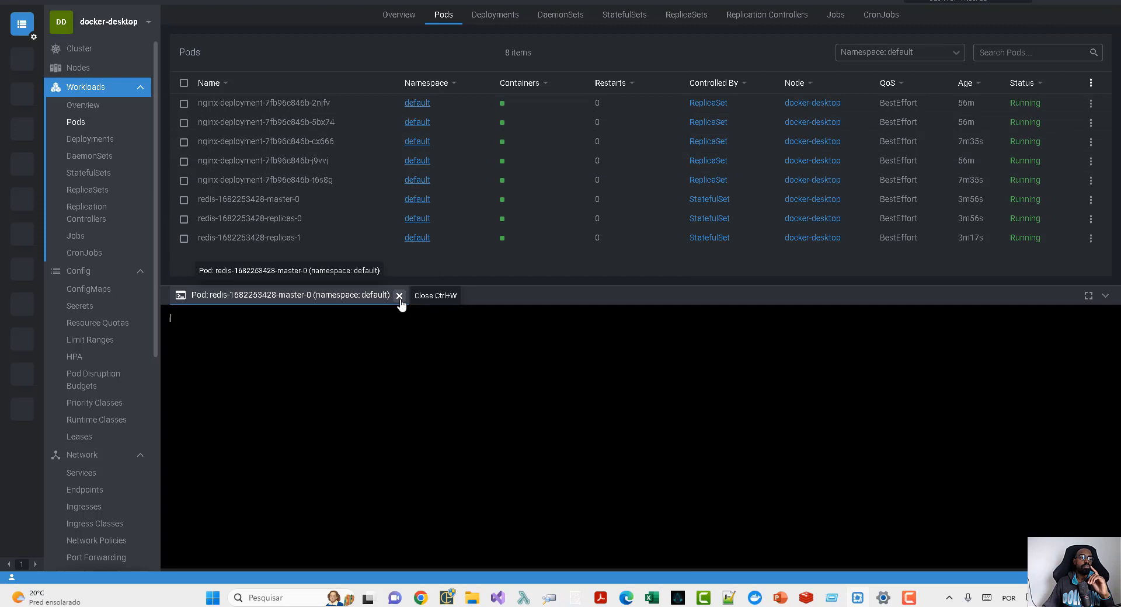
left_click(400, 297)
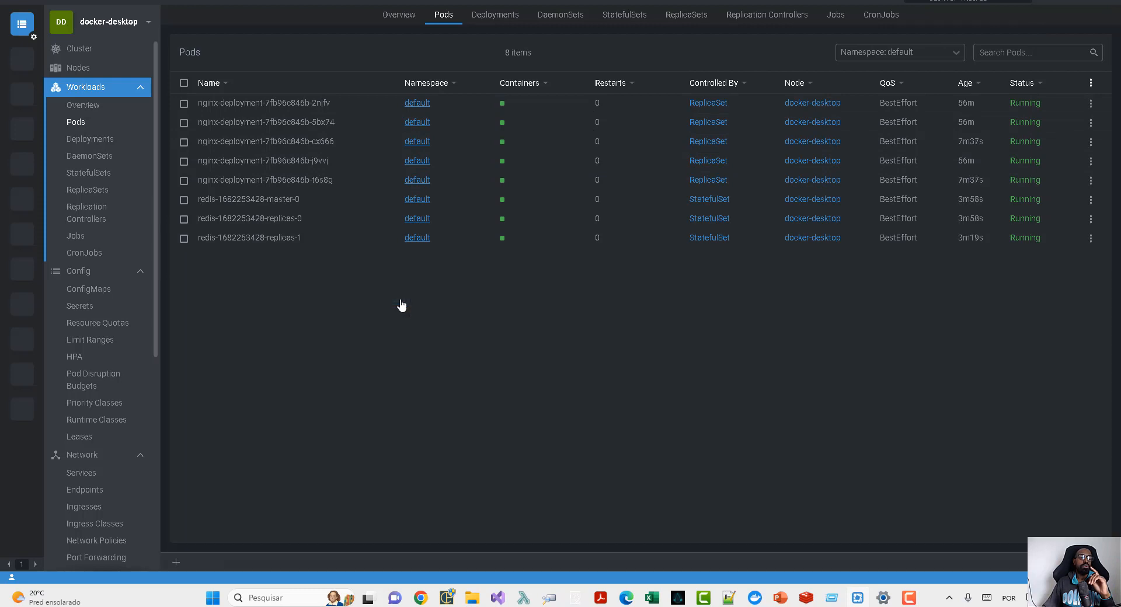